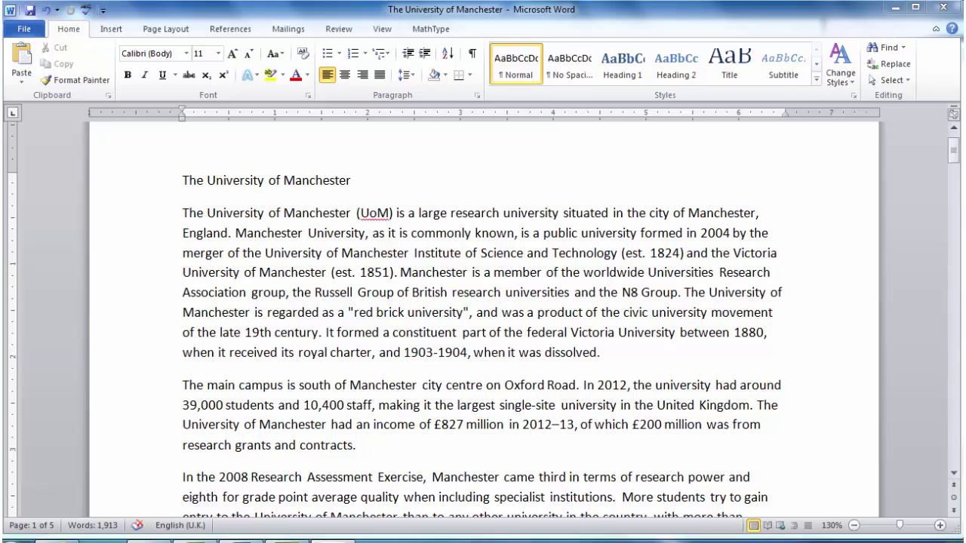
Step: Look through the unformatted document from the introduction to the 2. Campus section, and return to its beginning
{"action": "scroll", "coordinate": [958, 472], "scroll_direction": "down", "scroll_amount": 6}
{"action": "left_click", "coordinate": [957, 468]}
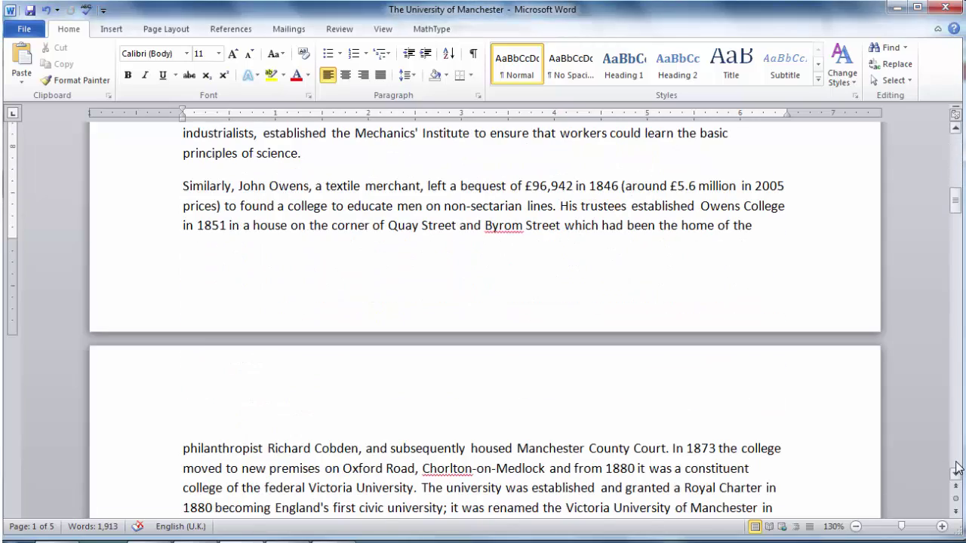
{"action": "left_click", "coordinate": [957, 468]}
{"action": "left_click", "coordinate": [956, 468]}
{"action": "left_click", "coordinate": [956, 468]}
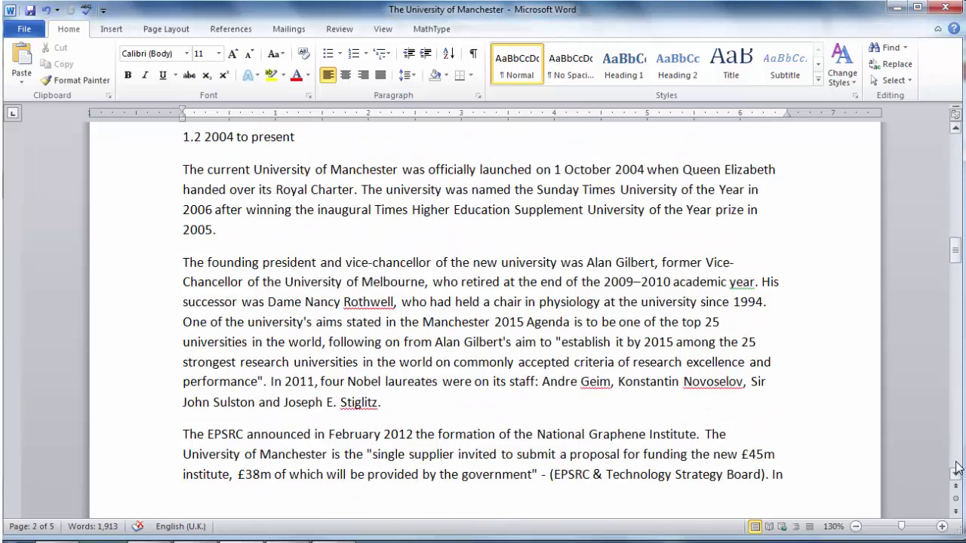
{"action": "left_click", "coordinate": [957, 468]}
{"action": "left_click", "coordinate": [956, 468]}
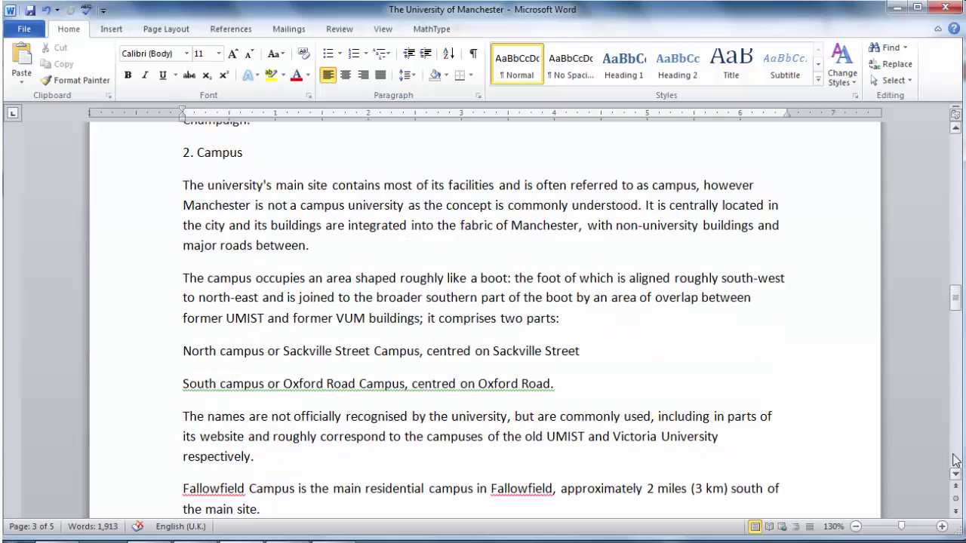
{"action": "left_click_drag", "start_coordinate": [956, 306], "coordinate": [958, 162]}
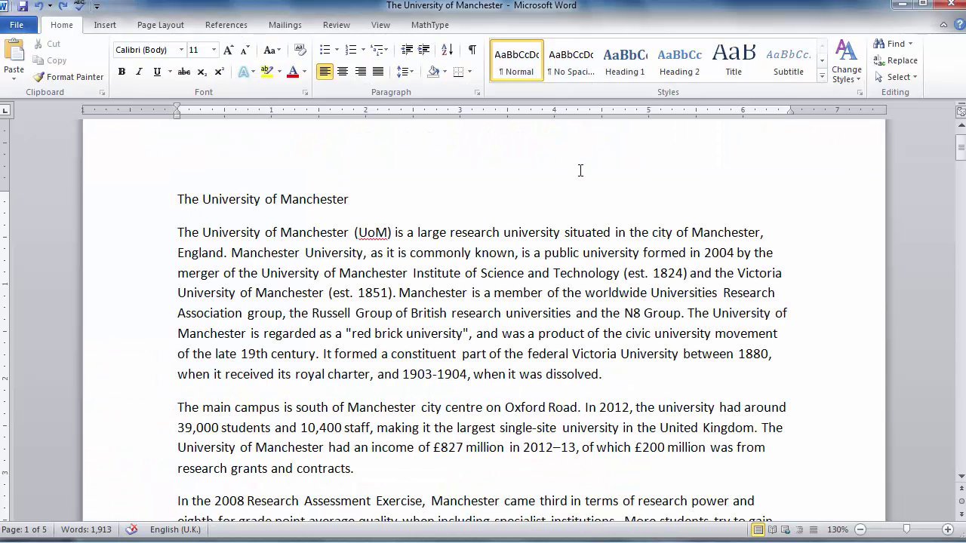
Step: Apply the Title style to the document title The University of Manchester and Heading 1 to 1. History
{"action": "left_click", "coordinate": [822, 76]}
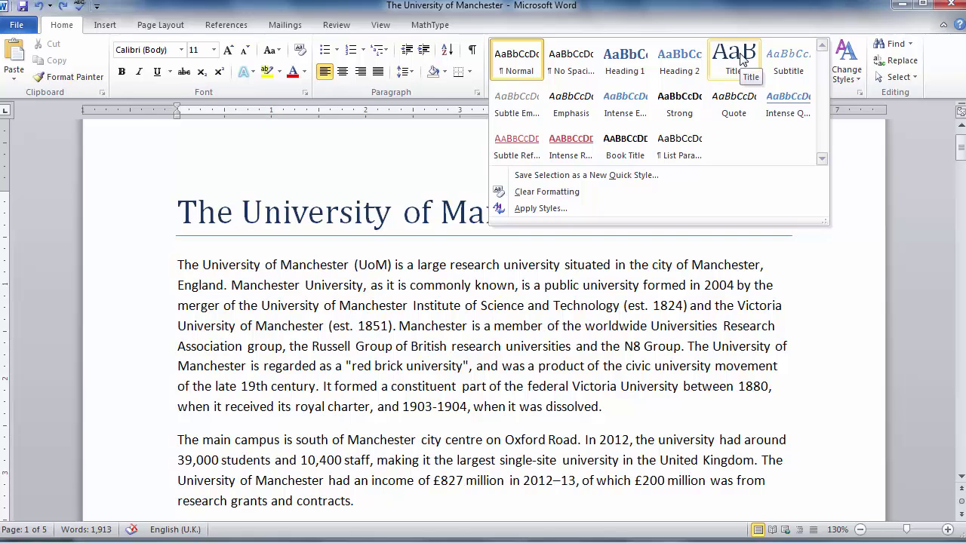
{"action": "left_click", "coordinate": [740, 59]}
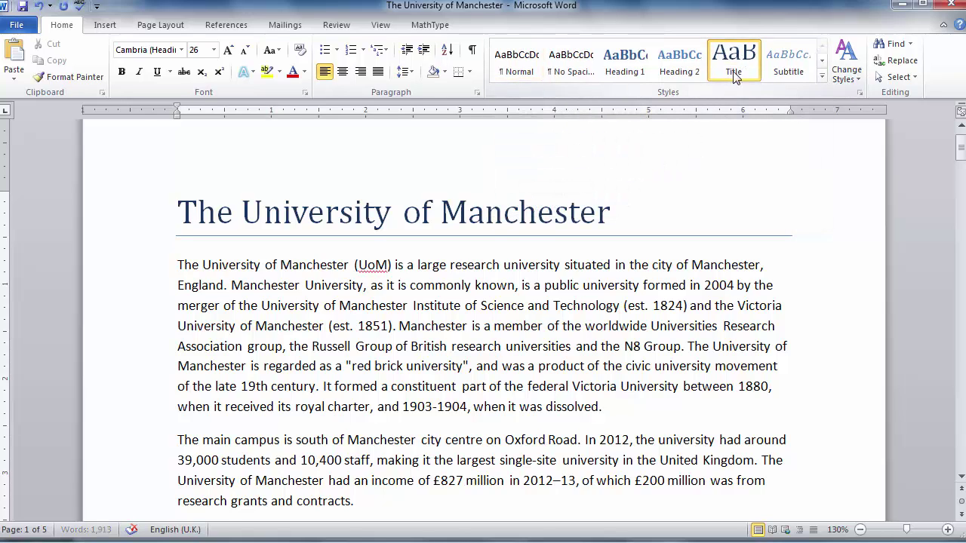
{"action": "left_click_drag", "start_coordinate": [961, 153], "coordinate": [961, 186]}
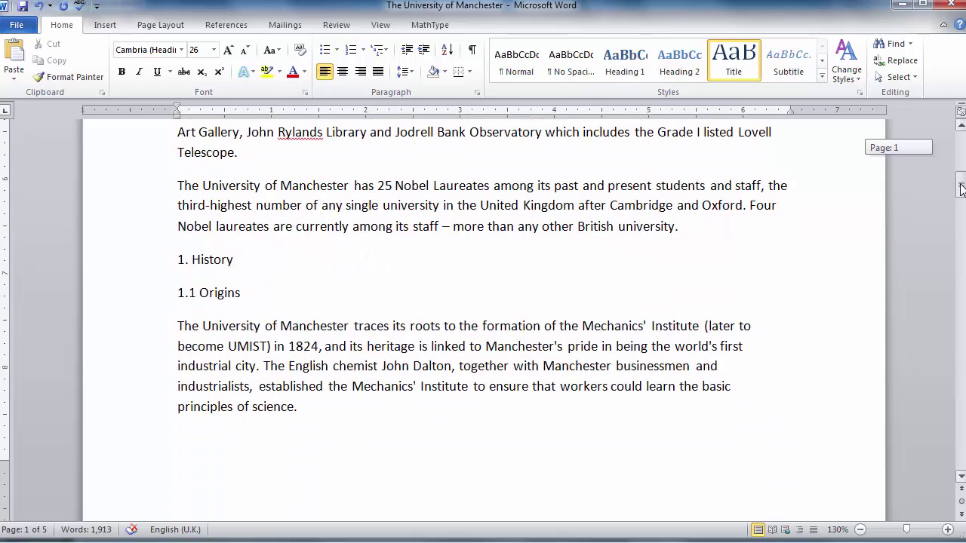
{"action": "left_click", "coordinate": [179, 259]}
{"action": "left_click", "coordinate": [632, 74]}
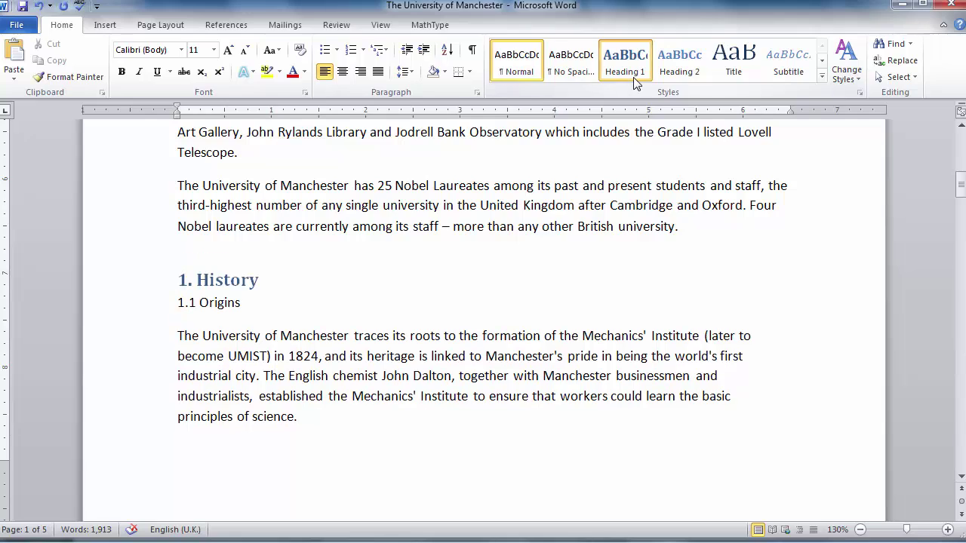
Step: Apply the Heading 2 style to the subsection titles 1.1 Origins and 1.2 2004 to present
{"action": "left_click", "coordinate": [179, 303]}
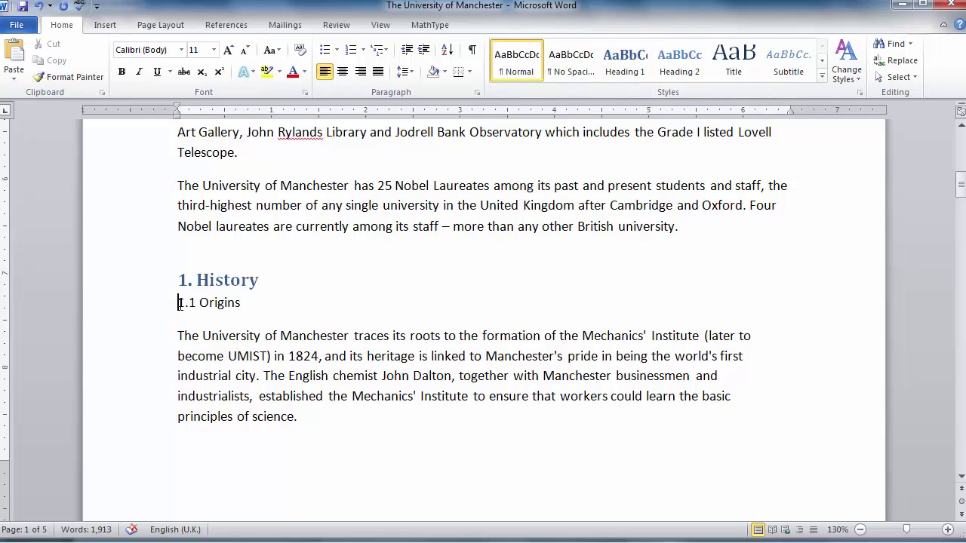
{"action": "left_click", "coordinate": [679, 65]}
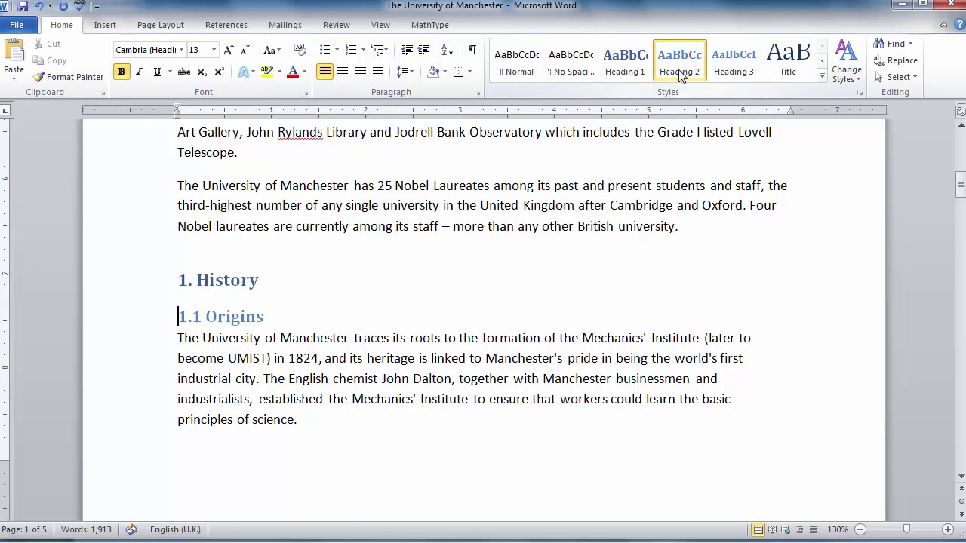
{"action": "left_click", "coordinate": [962, 478]}
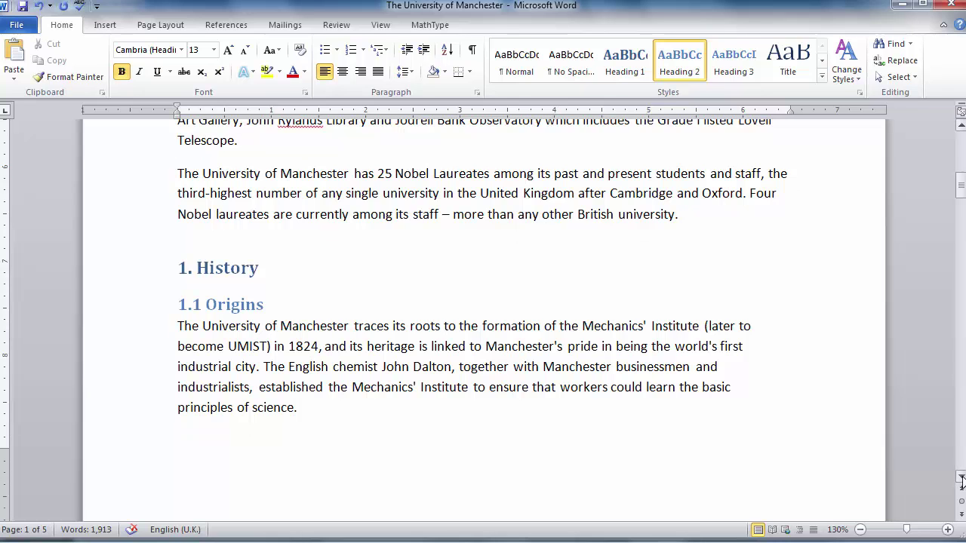
{"action": "left_click", "coordinate": [961, 477]}
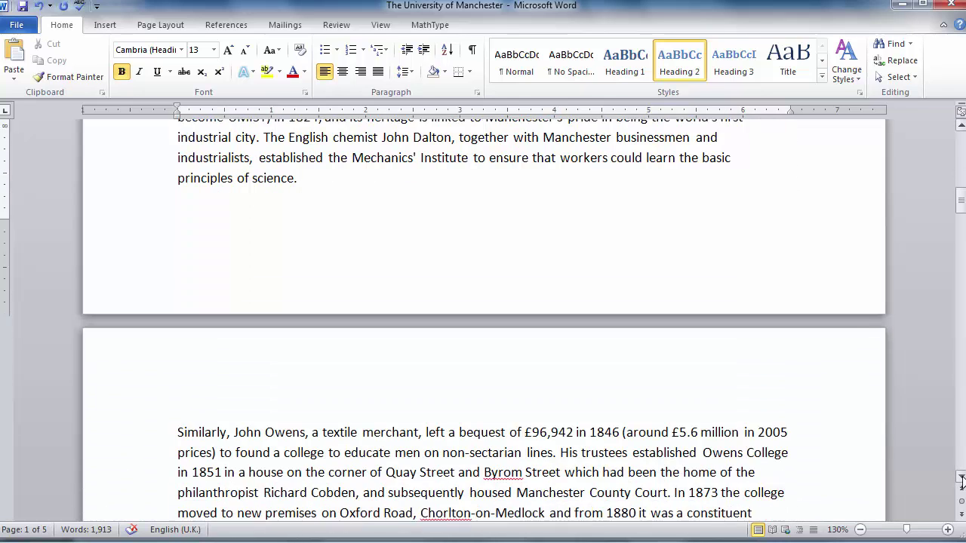
{"action": "left_click", "coordinate": [961, 477]}
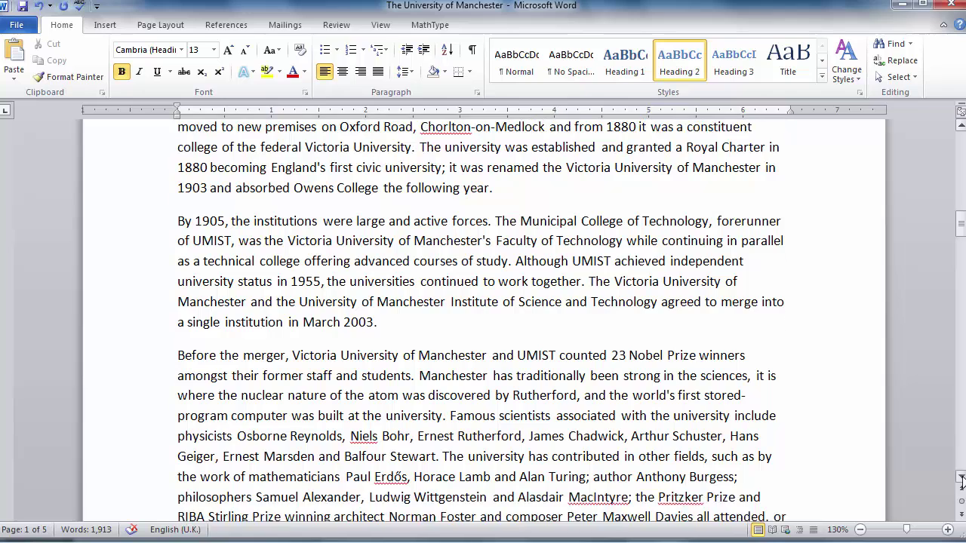
{"action": "left_click", "coordinate": [961, 478]}
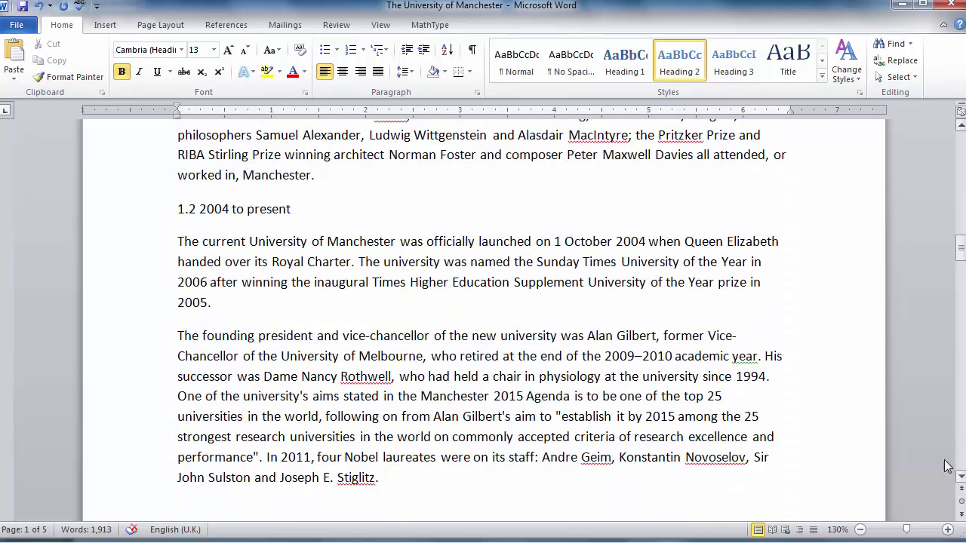
{"action": "left_click", "coordinate": [181, 209]}
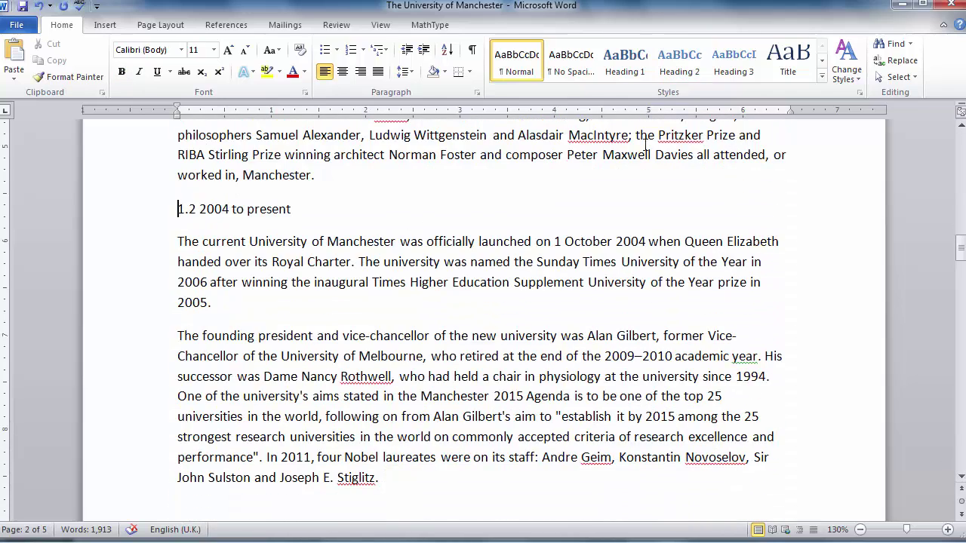
{"action": "left_click", "coordinate": [680, 62]}
Step: Apply the Heading 1 style to the section title 2. Campus
{"action": "left_click", "coordinate": [961, 478]}
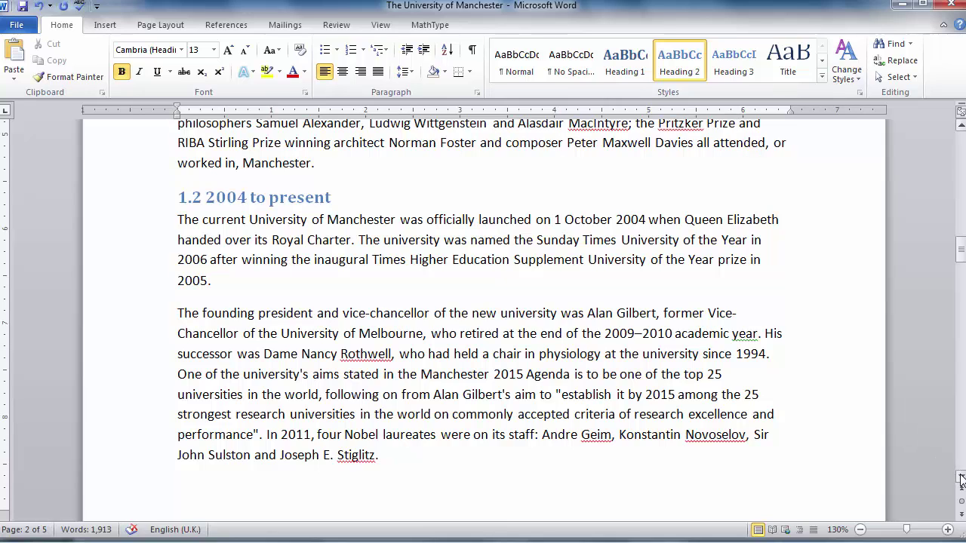
{"action": "left_click", "coordinate": [962, 478]}
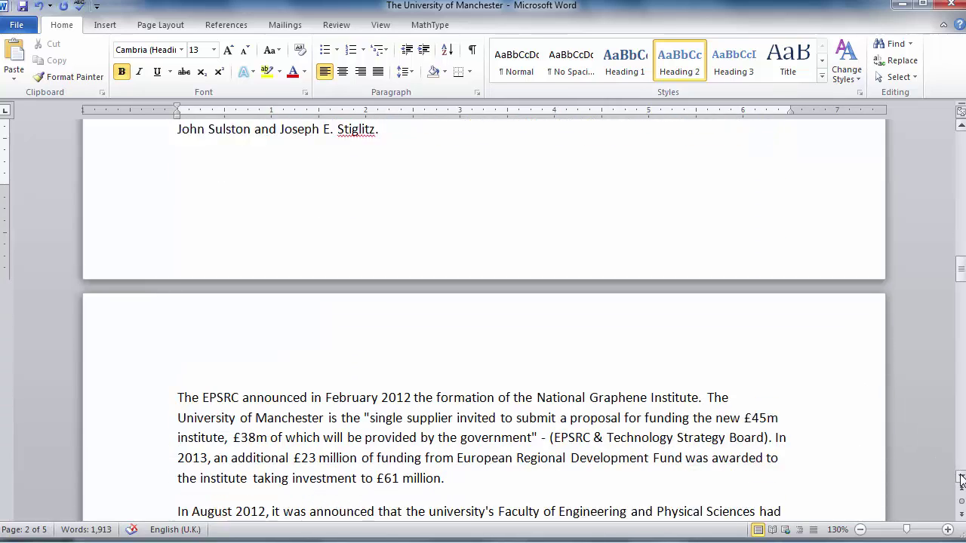
{"action": "left_click", "coordinate": [962, 478]}
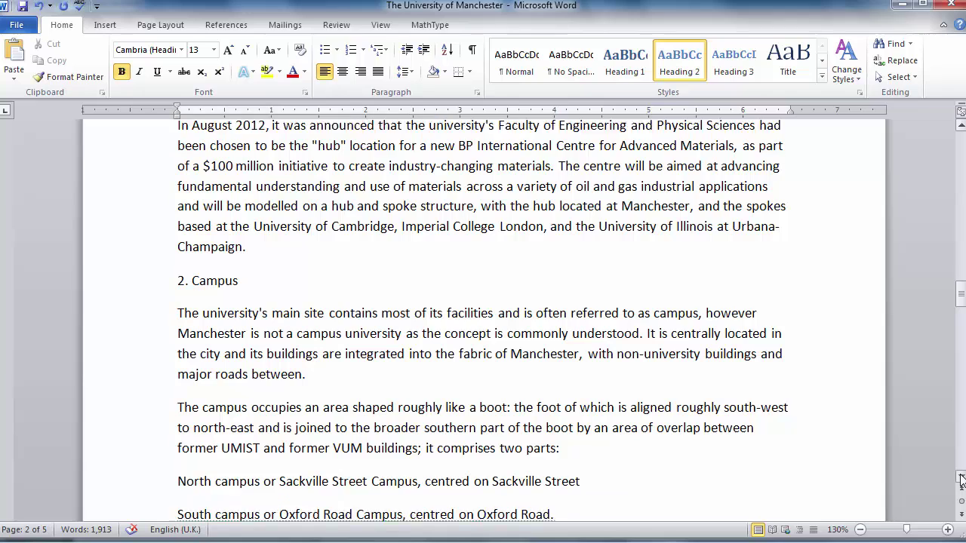
{"action": "left_click", "coordinate": [222, 195]}
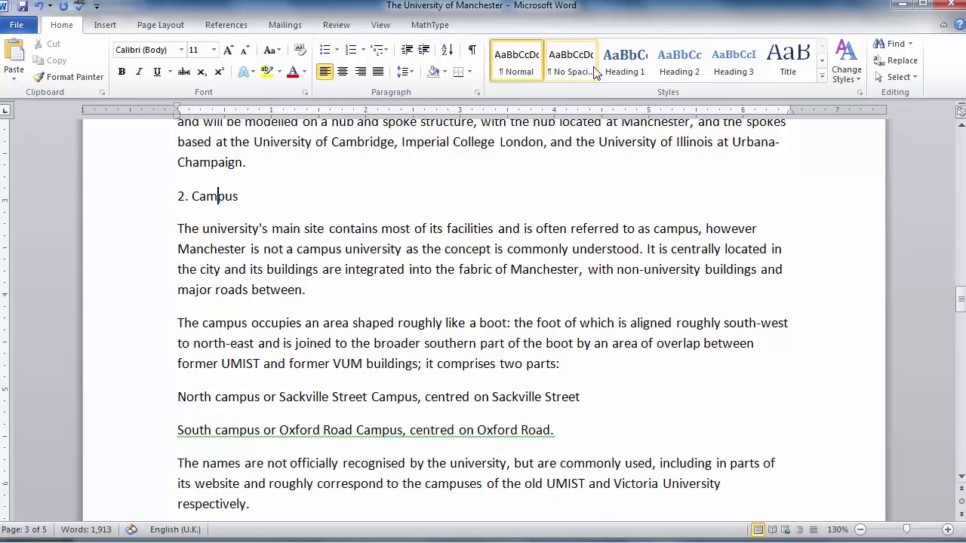
{"action": "left_click", "coordinate": [624, 64]}
Step: Apply the Heading 2 style to the subsection title 2.1 Major projects
{"action": "left_click", "coordinate": [962, 478]}
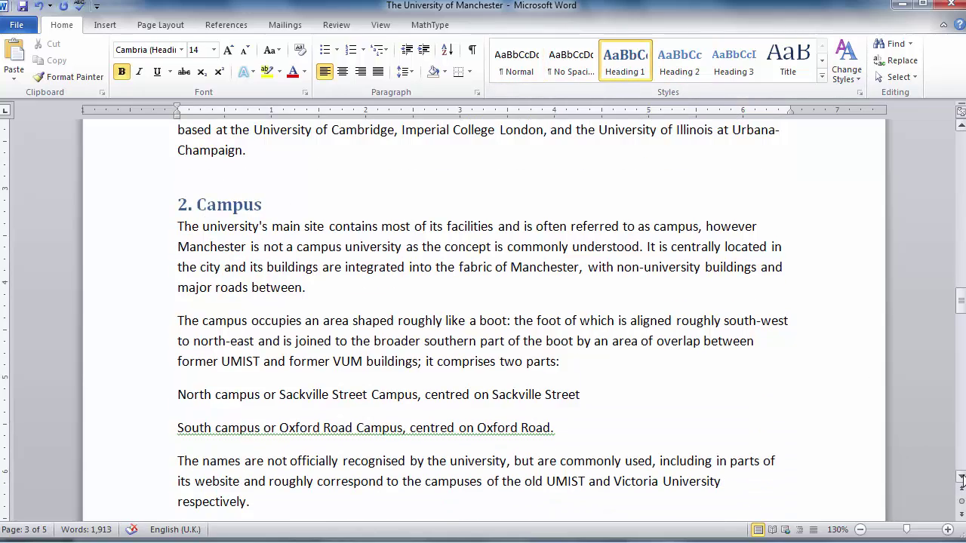
{"action": "left_click", "coordinate": [962, 478]}
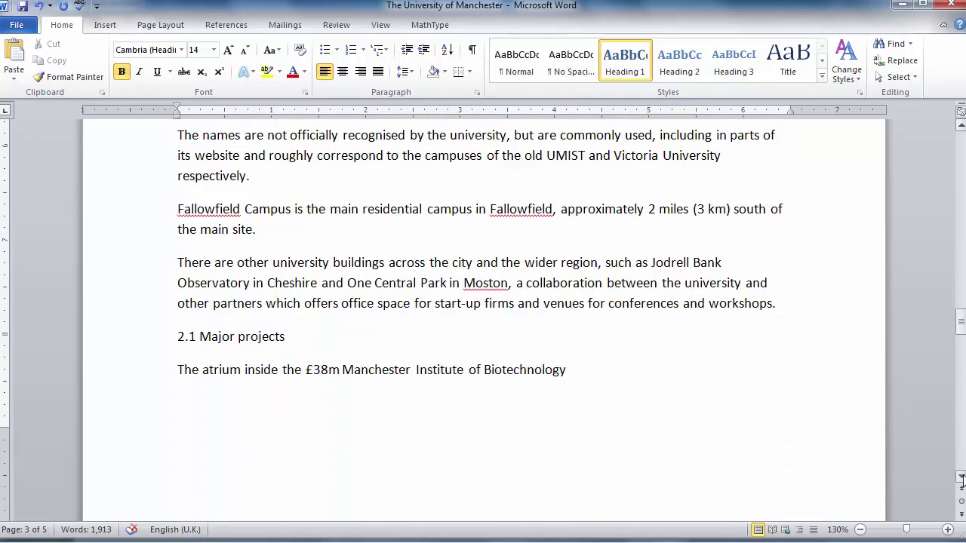
{"action": "left_click", "coordinate": [254, 301]}
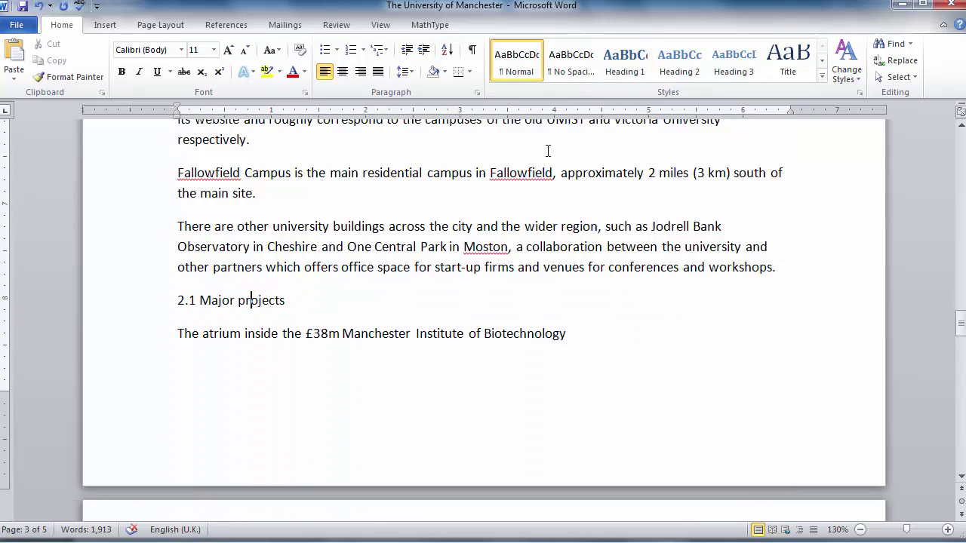
{"action": "left_click", "coordinate": [666, 68]}
Step: Apply Heading 2 to the titles 2.2 The Old Quadrangle, 2.3 Contact and 2.4 Chancellors Hotel & Conference Centre
{"action": "left_click", "coordinate": [961, 478]}
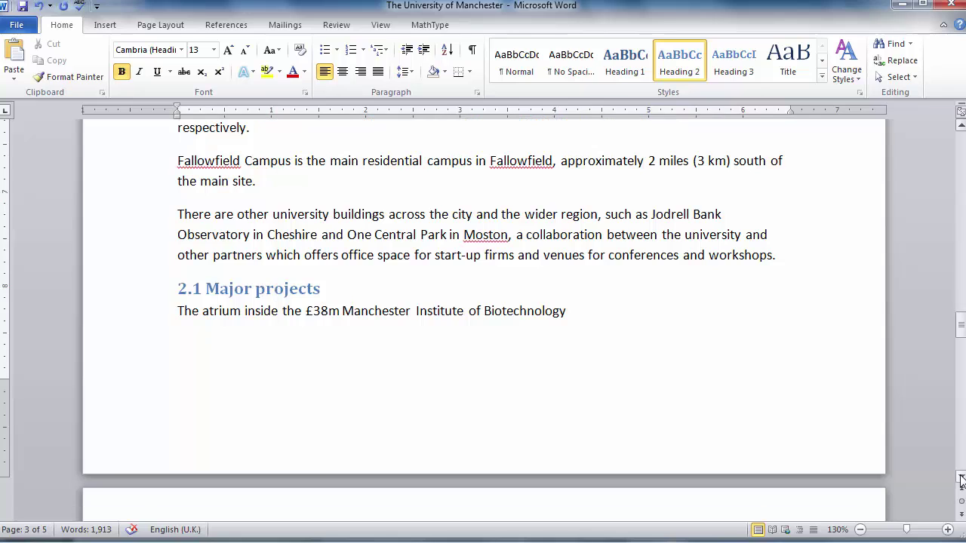
{"action": "left_click", "coordinate": [961, 478]}
{"action": "left_click_drag", "start_coordinate": [962, 478], "coordinate": [961, 480]}
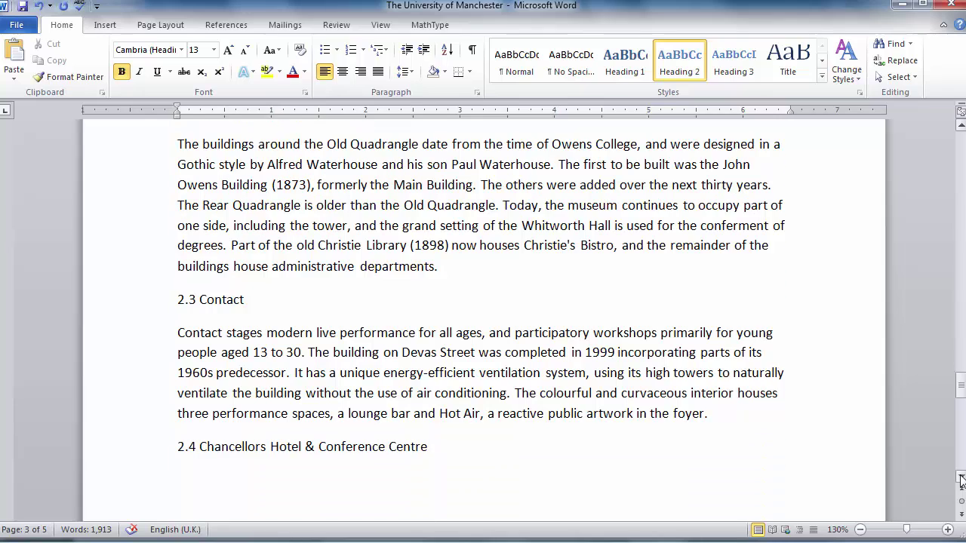
{"action": "left_click", "coordinate": [962, 127]}
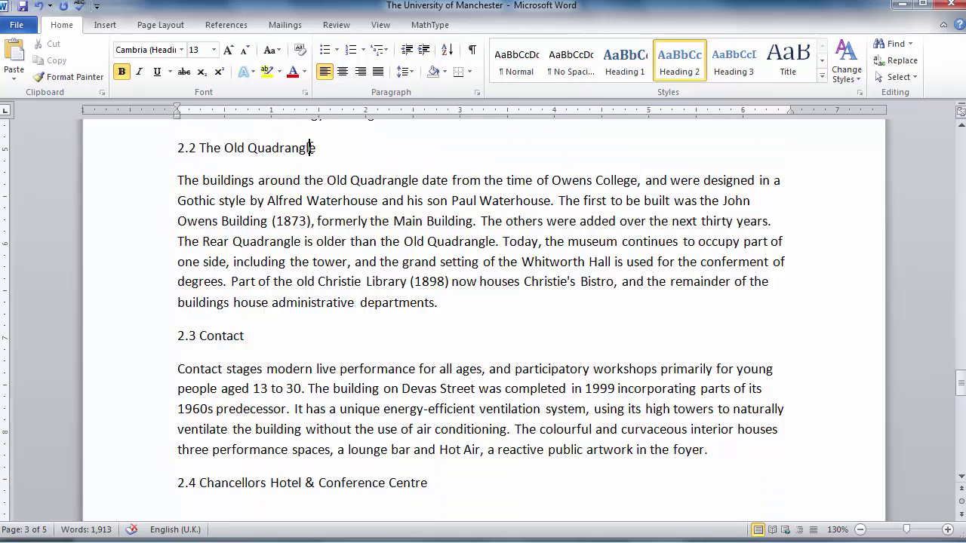
{"action": "left_click", "coordinate": [678, 64]}
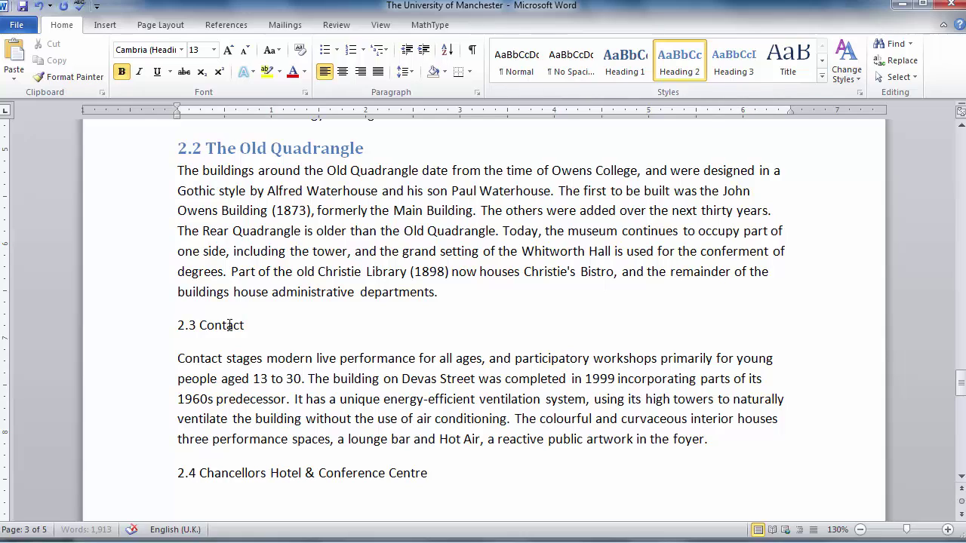
{"action": "left_click", "coordinate": [227, 325]}
{"action": "left_click", "coordinate": [678, 66]}
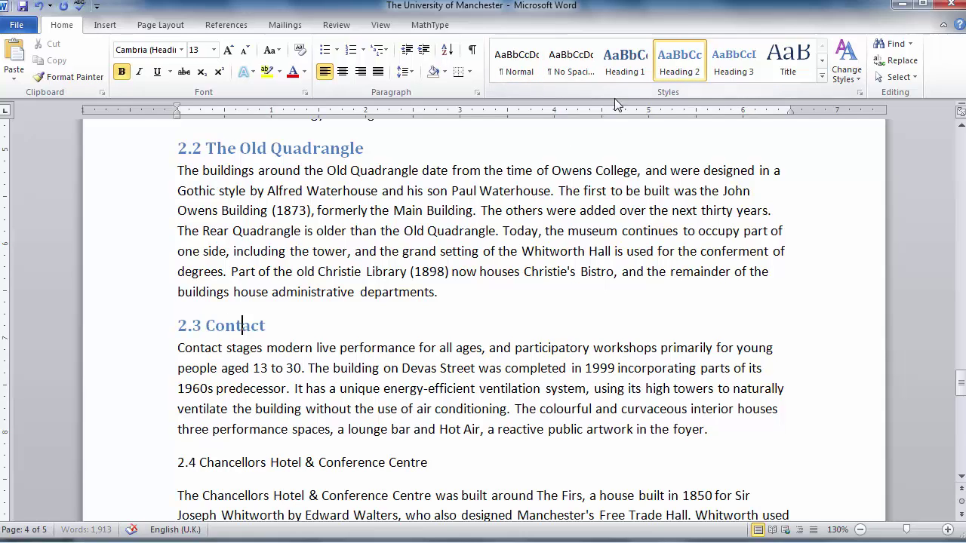
{"action": "left_click", "coordinate": [364, 462]}
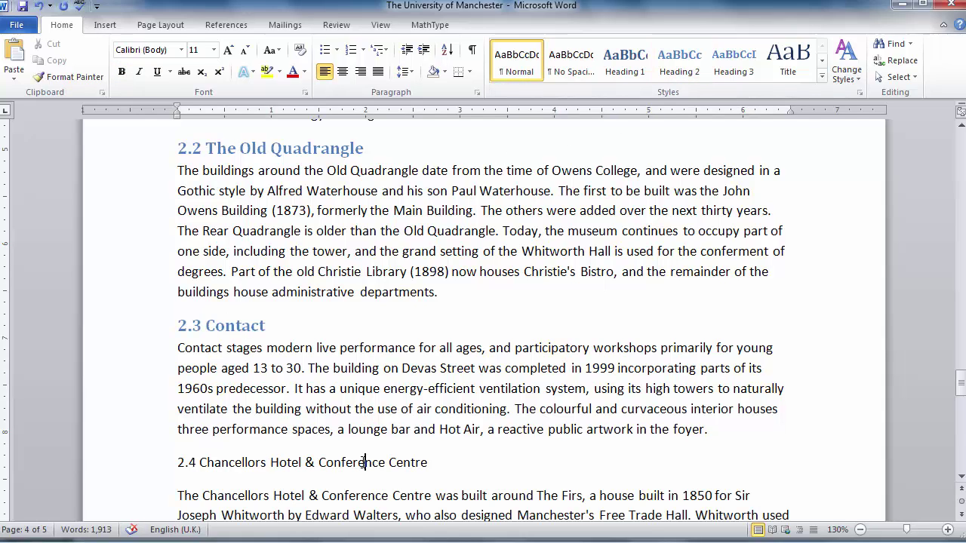
{"action": "left_click", "coordinate": [678, 65]}
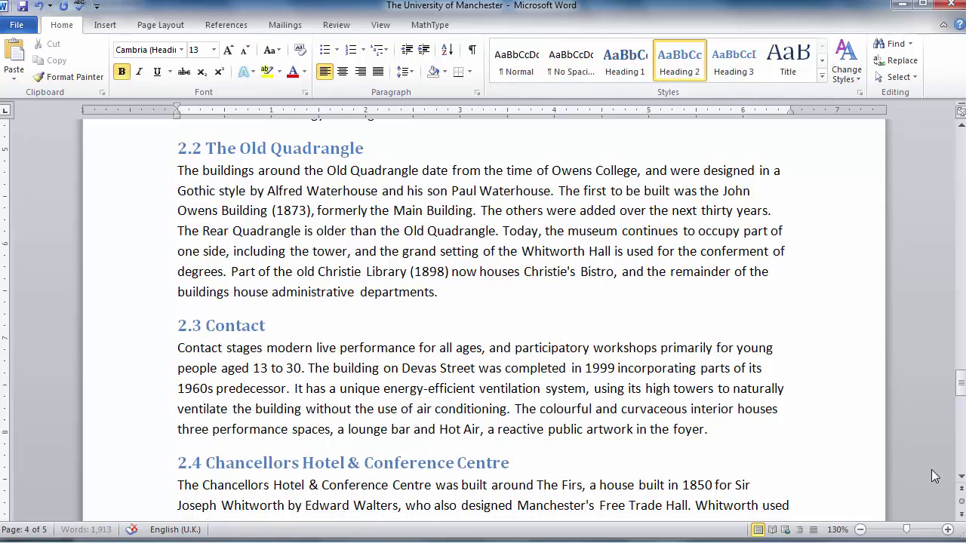
Step: Apply the Heading 2 style to the subsection title 2.5 Other notable buildings
{"action": "left_click", "coordinate": [961, 478]}
{"action": "left_click", "coordinate": [962, 478]}
{"action": "left_click_drag", "start_coordinate": [962, 478], "coordinate": [961, 478]}
{"action": "left_click", "coordinate": [314, 267]}
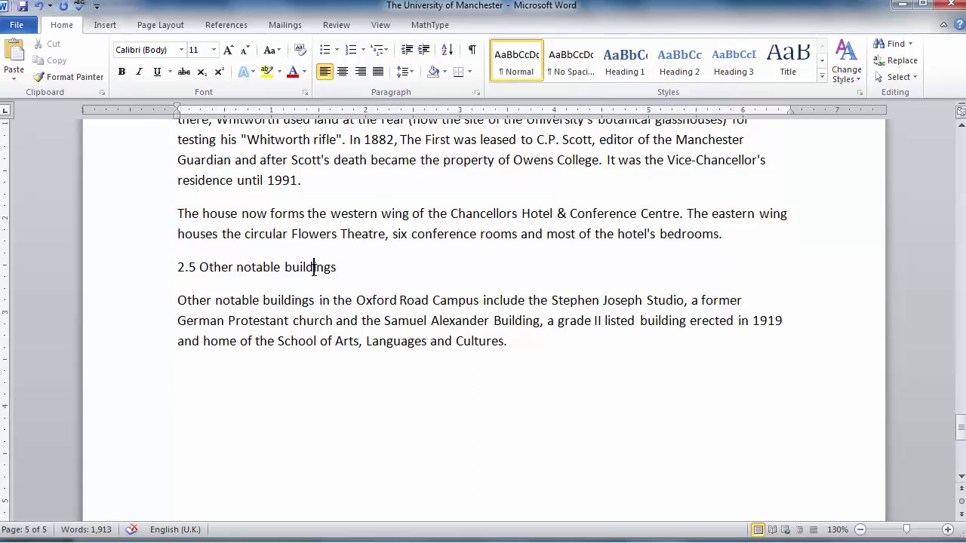
{"action": "left_click", "coordinate": [685, 67]}
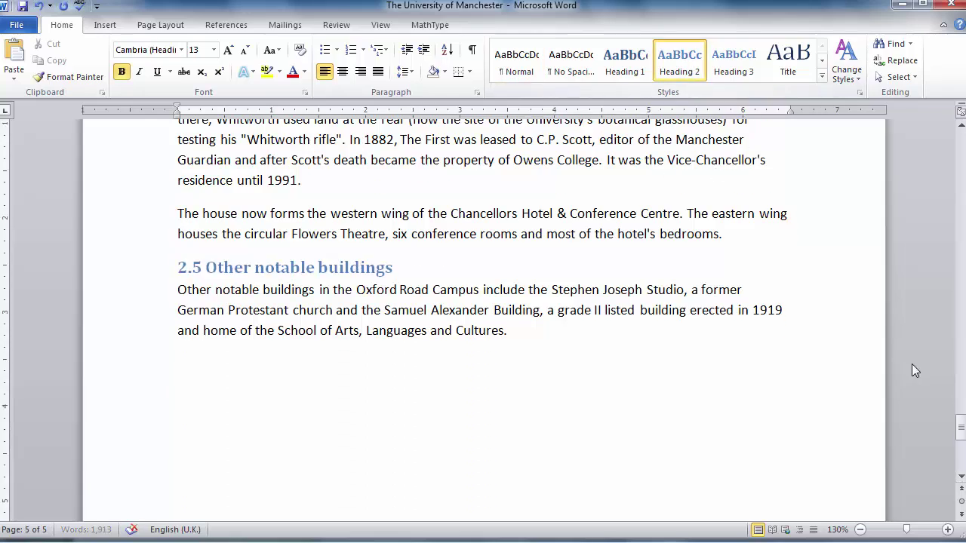
Step: Turn the North campus and South campus lines in the 2. Campus section into a numbered list
{"action": "left_click_drag", "start_coordinate": [962, 426], "coordinate": [950, 309]}
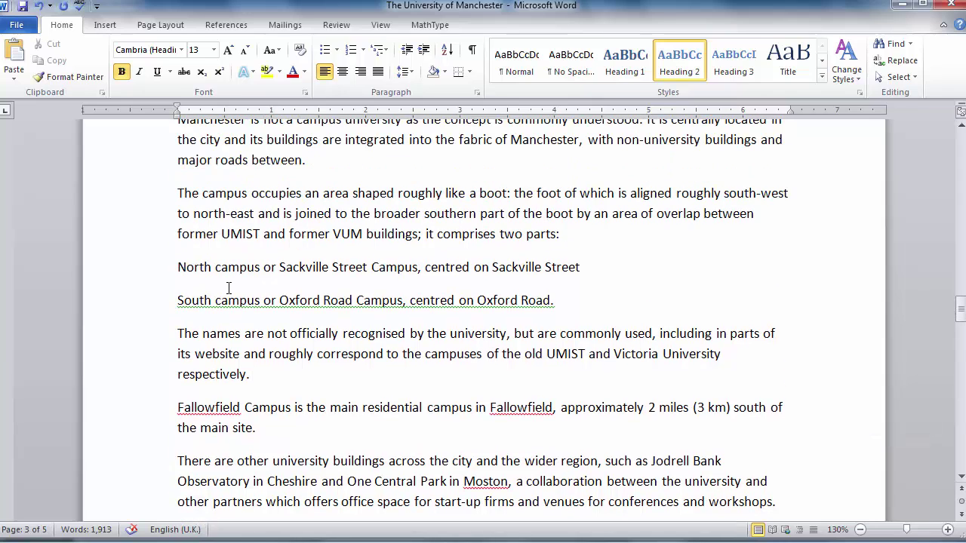
{"action": "left_click_drag", "start_coordinate": [182, 268], "coordinate": [558, 298]}
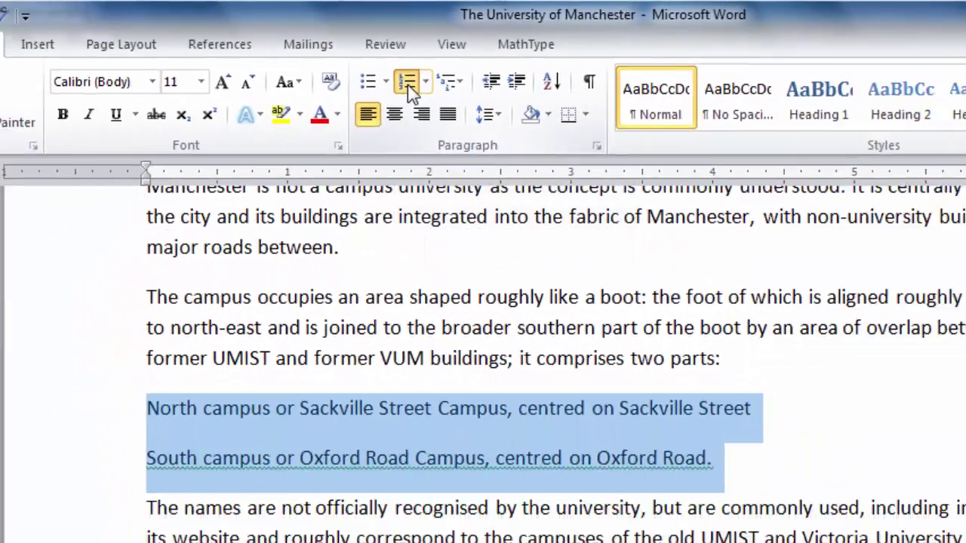
{"action": "left_click", "coordinate": [478, 120]}
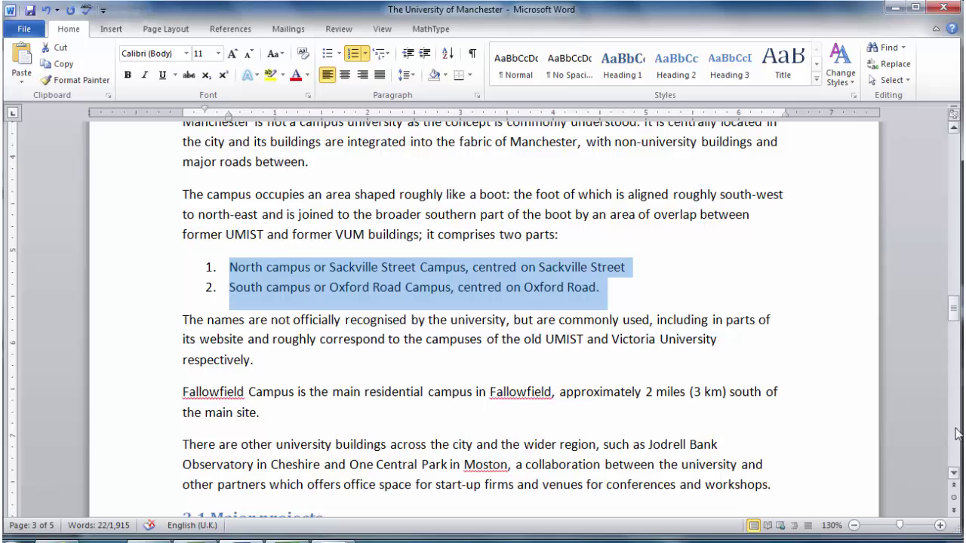
Step: Turn the major projects lines in section 2.1, from the £60 m University Place building to the £10 m Functional Biology Building, into a bulleted list
{"action": "left_click", "coordinate": [954, 474]}
{"action": "left_click", "coordinate": [954, 475]}
{"action": "left_click_drag", "start_coordinate": [954, 475], "coordinate": [954, 476]}
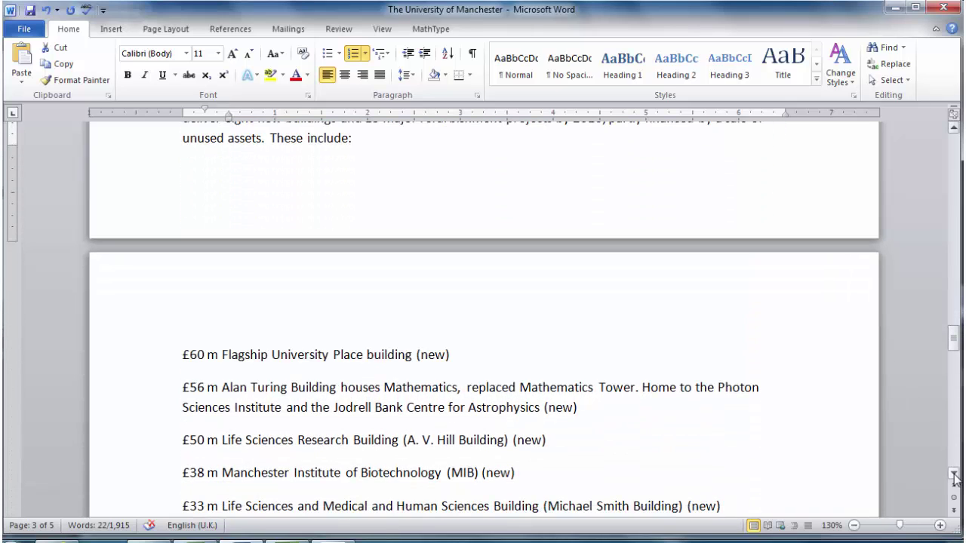
{"action": "left_click_drag", "start_coordinate": [184, 355], "coordinate": [385, 369]}
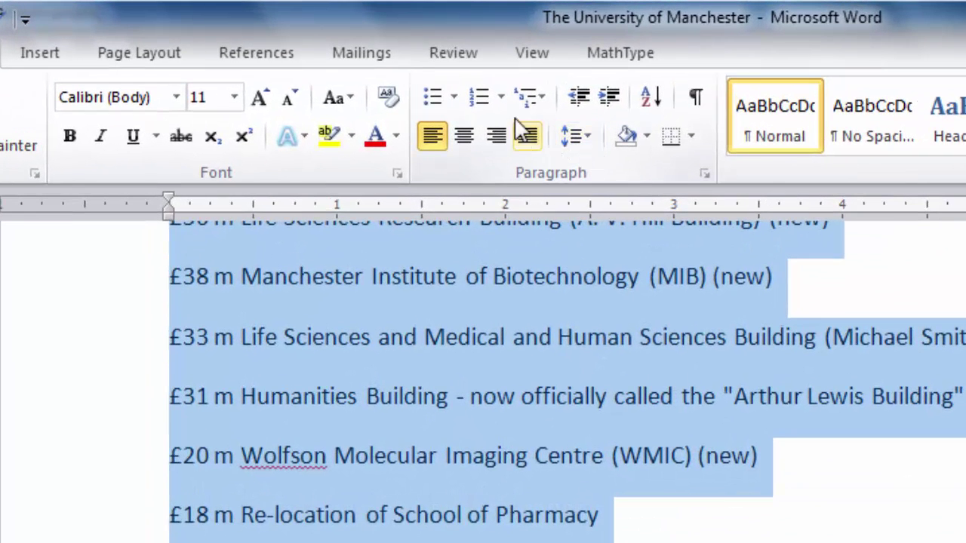
{"action": "left_click", "coordinate": [433, 99]}
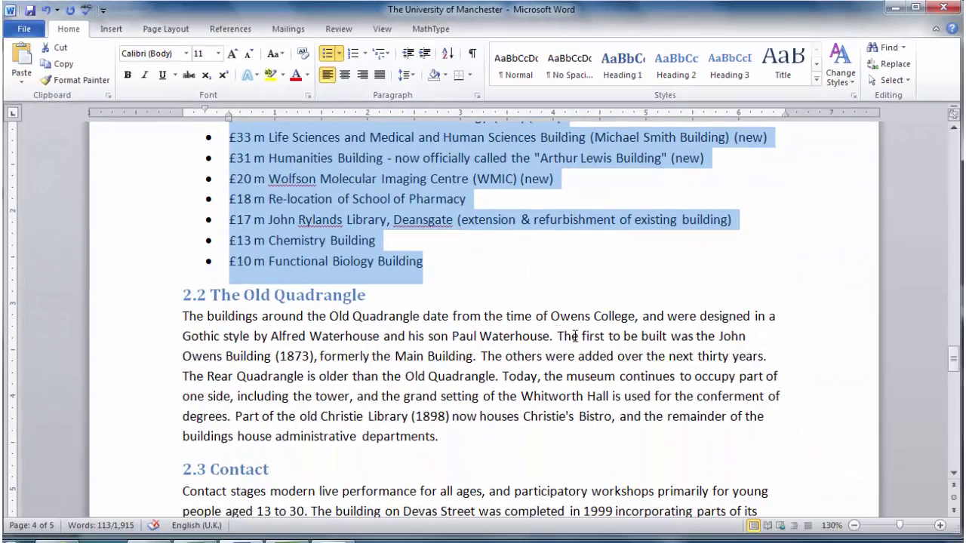
{"action": "left_click", "coordinate": [640, 430]}
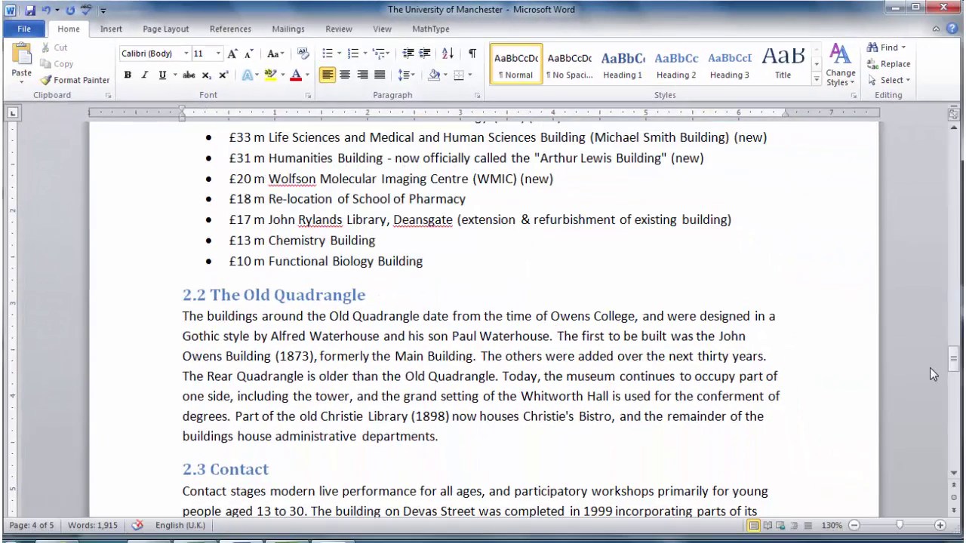
Step: Apply the Word 2010 style set to the document
{"action": "left_click_drag", "start_coordinate": [954, 365], "coordinate": [943, 145]}
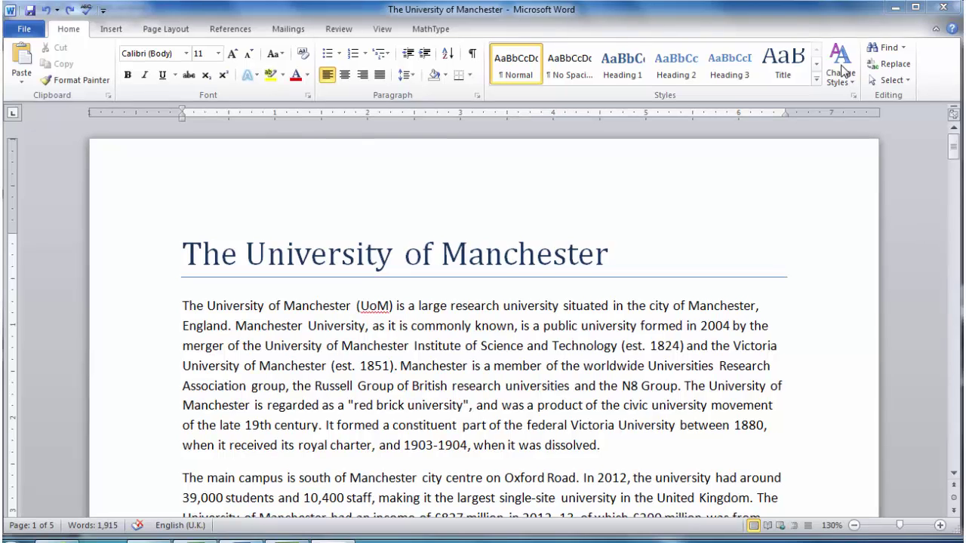
{"action": "left_click", "coordinate": [843, 70]}
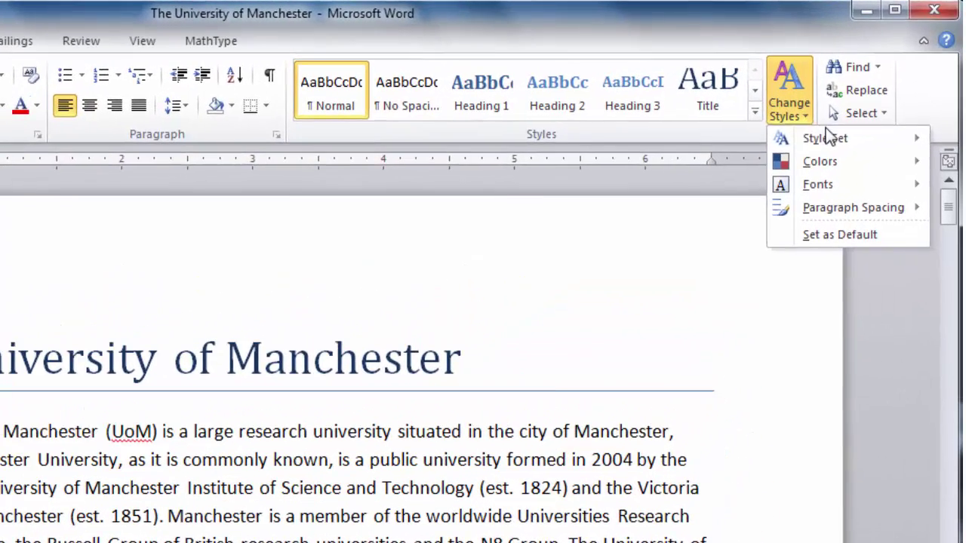
{"action": "mouse_move", "coordinate": [869, 96]}
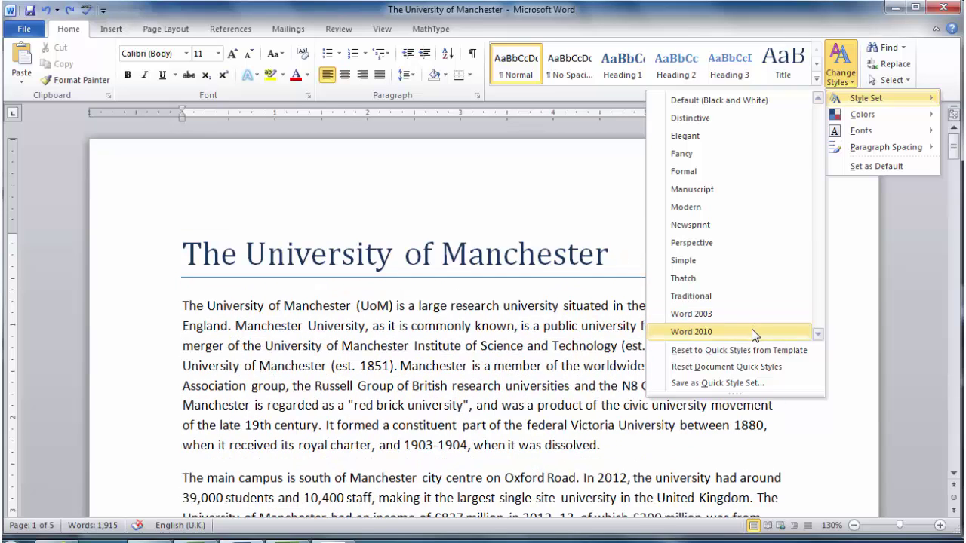
{"action": "left_click", "coordinate": [752, 331]}
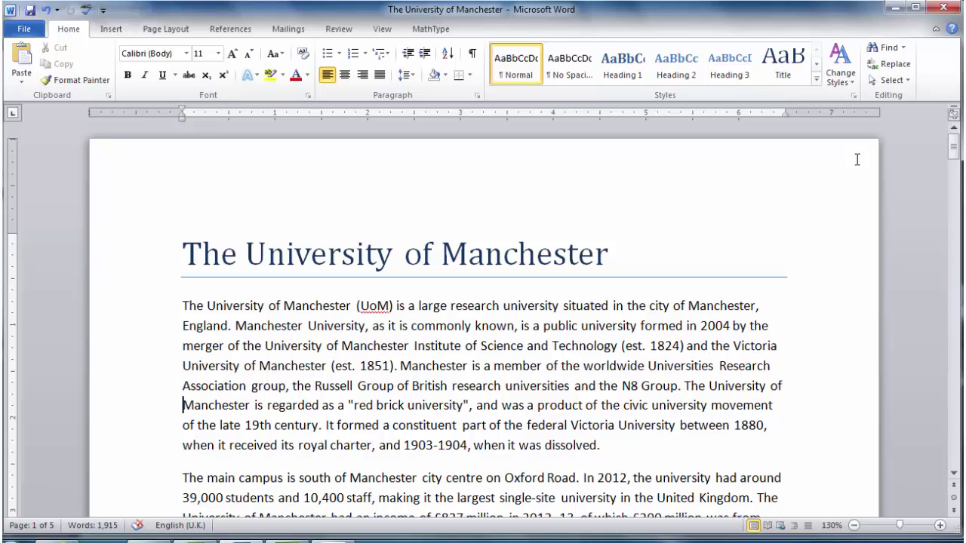
Step: Change the document's style colours to the built-in Aspect colour scheme
{"action": "left_click", "coordinate": [844, 83]}
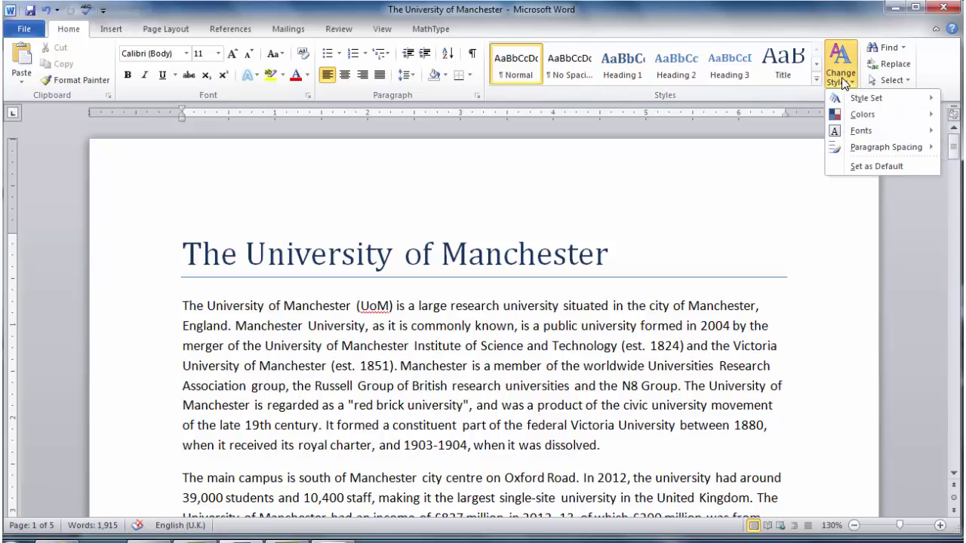
{"action": "mouse_move", "coordinate": [867, 114]}
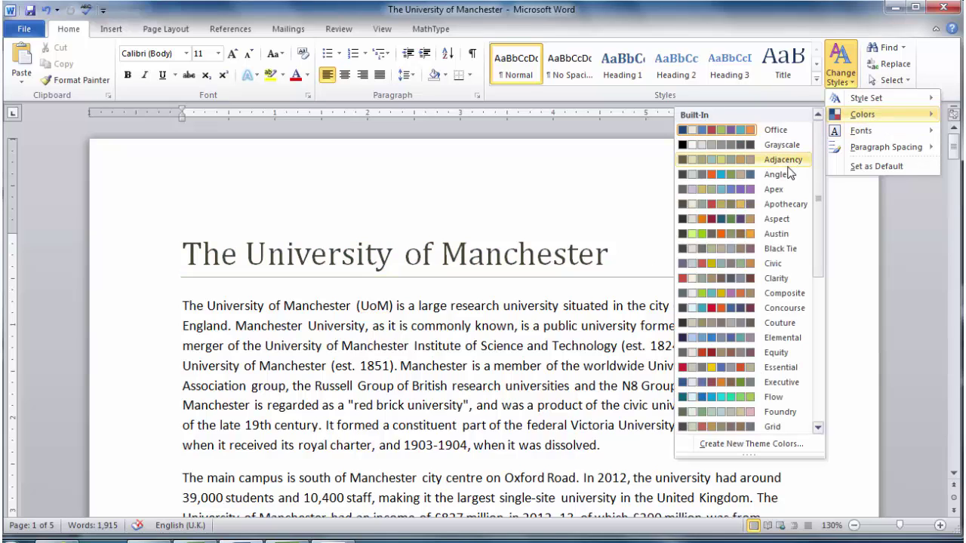
{"action": "left_click", "coordinate": [787, 219]}
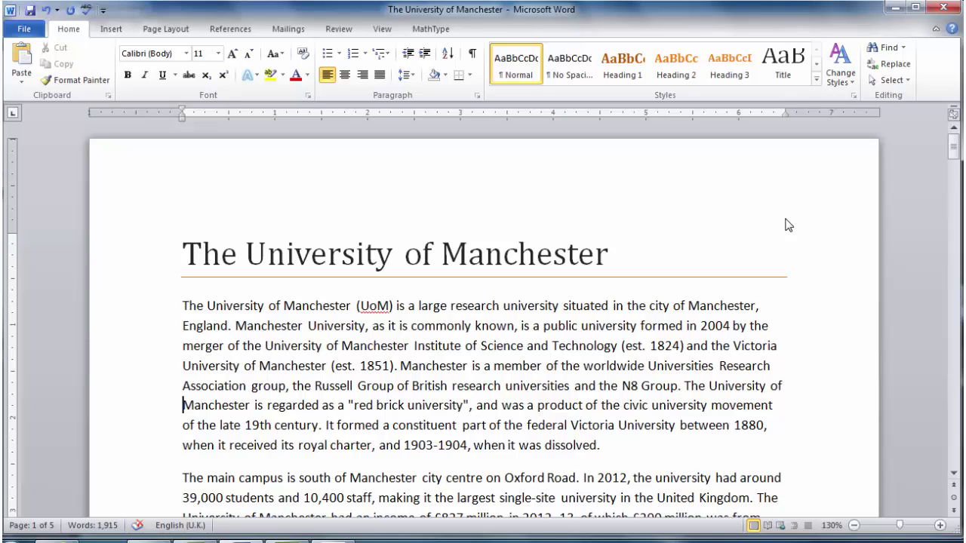
Step: Set the document's paragraph spacing to the built-in Double option
{"action": "left_click", "coordinate": [844, 83]}
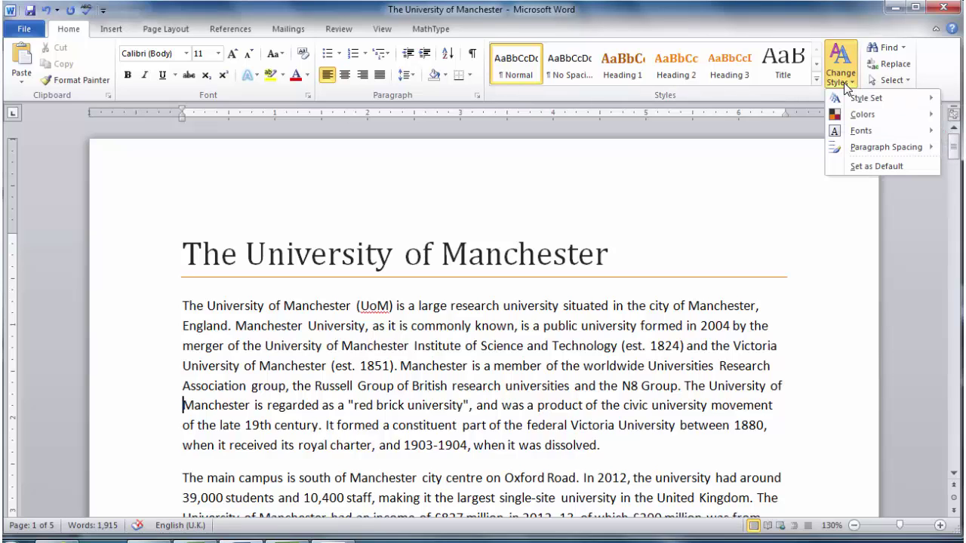
{"action": "mouse_move", "coordinate": [866, 132]}
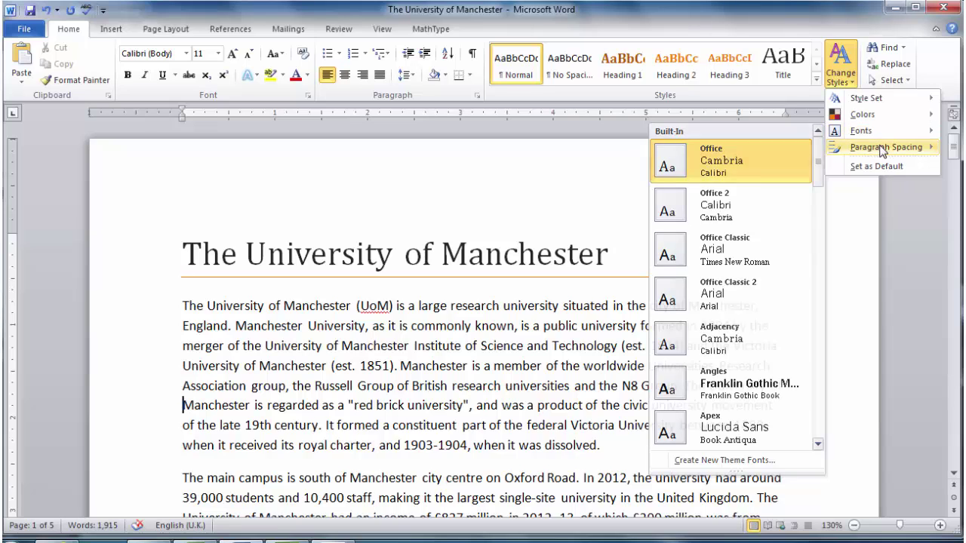
{"action": "mouse_move", "coordinate": [881, 151]}
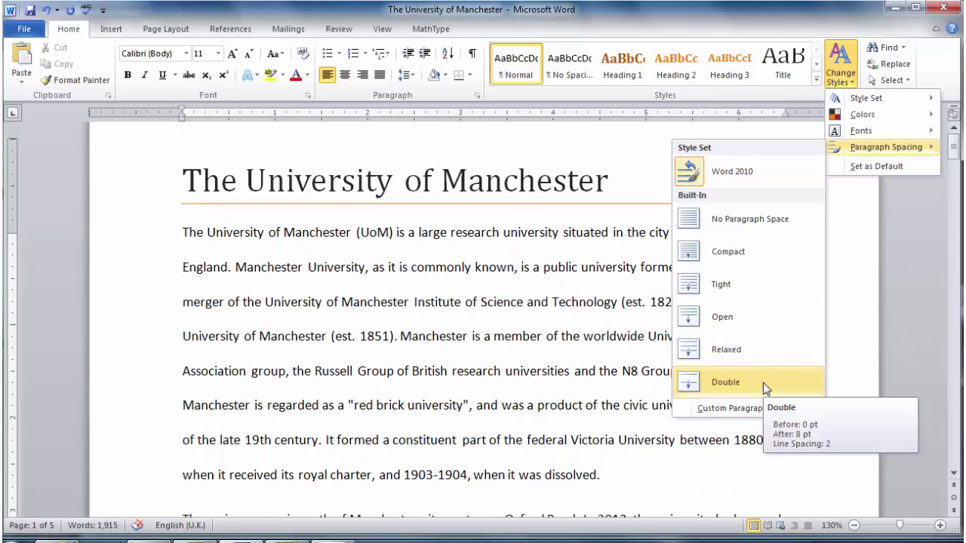
{"action": "left_click", "coordinate": [763, 382]}
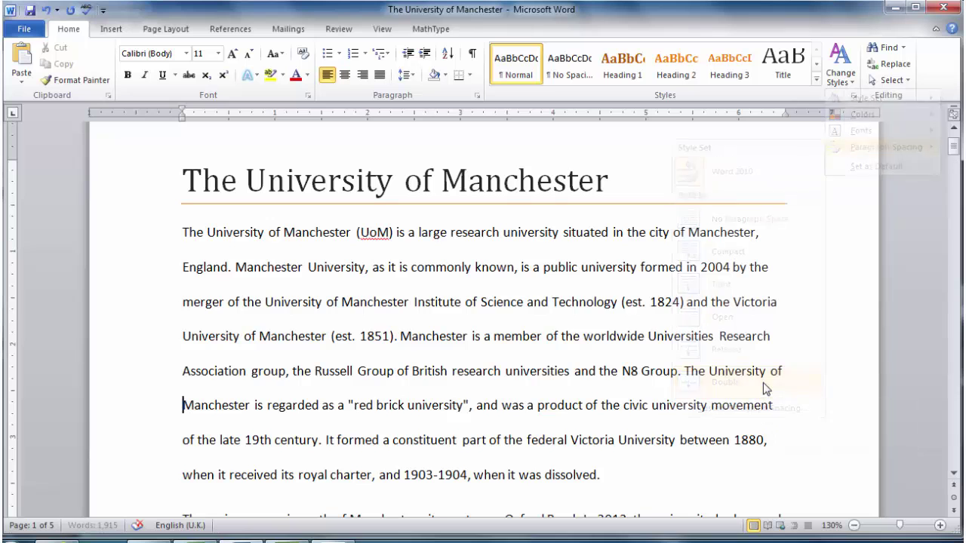
Step: Look through the introduction and 1. History section to examine the paragraph spacing and heading colours
{"action": "left_click", "coordinate": [955, 459]}
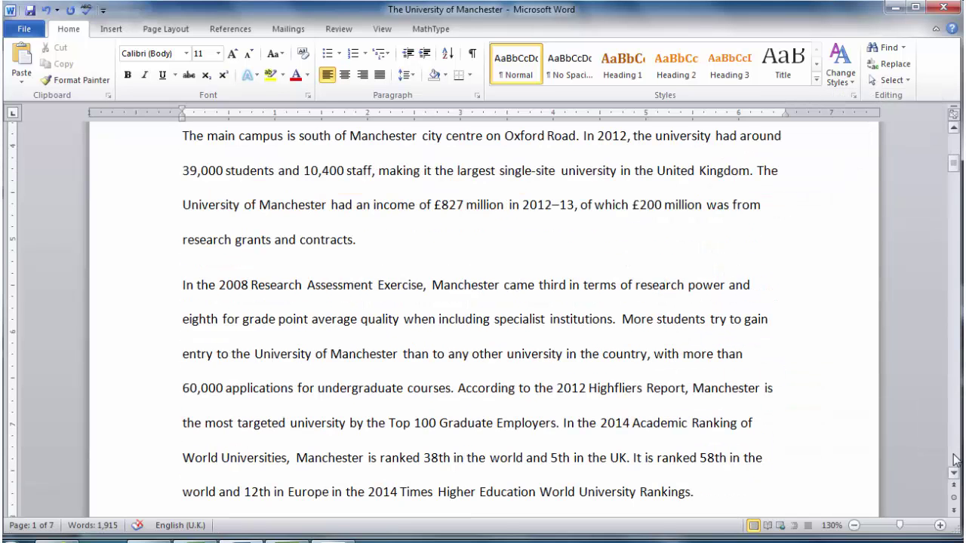
{"action": "left_click", "coordinate": [955, 459]}
{"action": "left_click", "coordinate": [954, 459]}
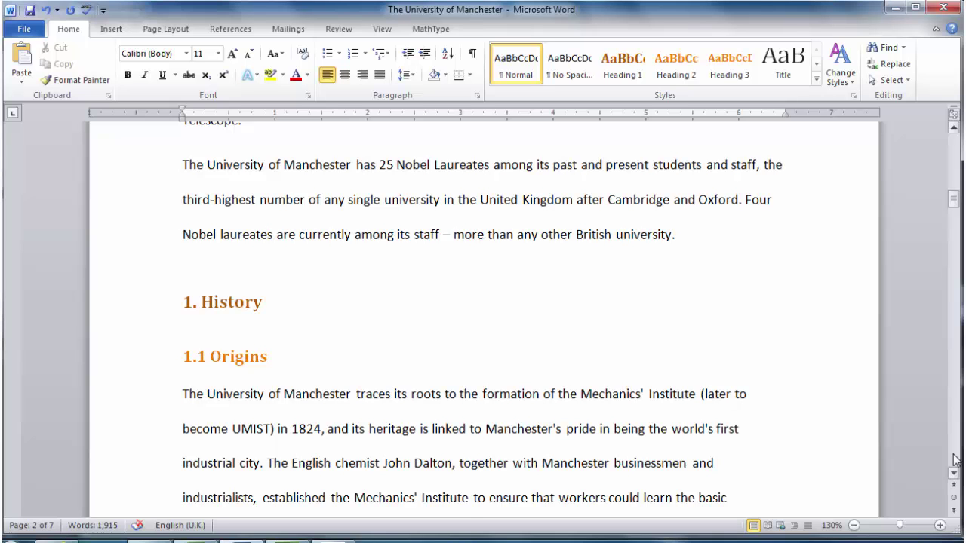
{"action": "left_click", "coordinate": [955, 459]}
{"action": "left_click", "coordinate": [955, 459]}
{"action": "left_click", "coordinate": [955, 459]}
{"action": "left_click", "coordinate": [955, 459]}
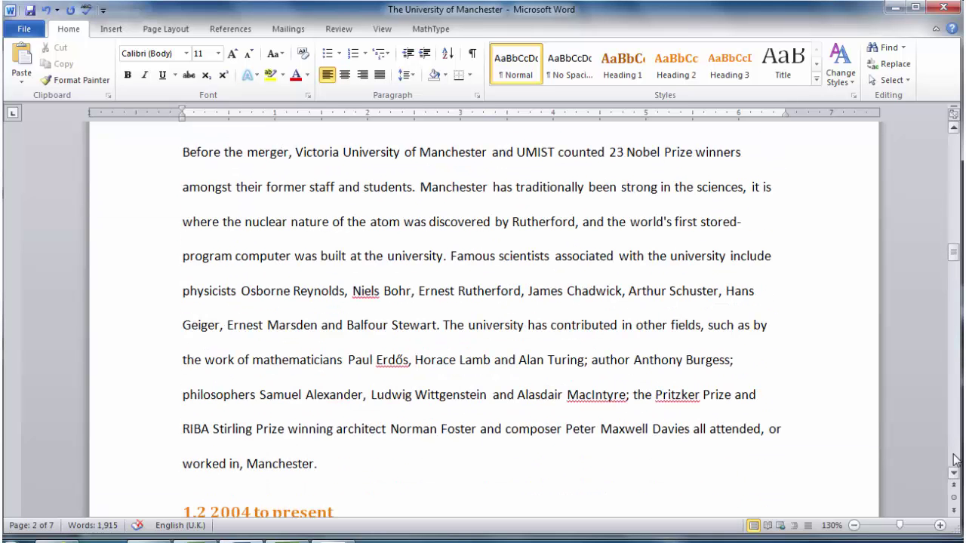
{"action": "left_click", "coordinate": [953, 170]}
{"action": "left_click", "coordinate": [954, 169]}
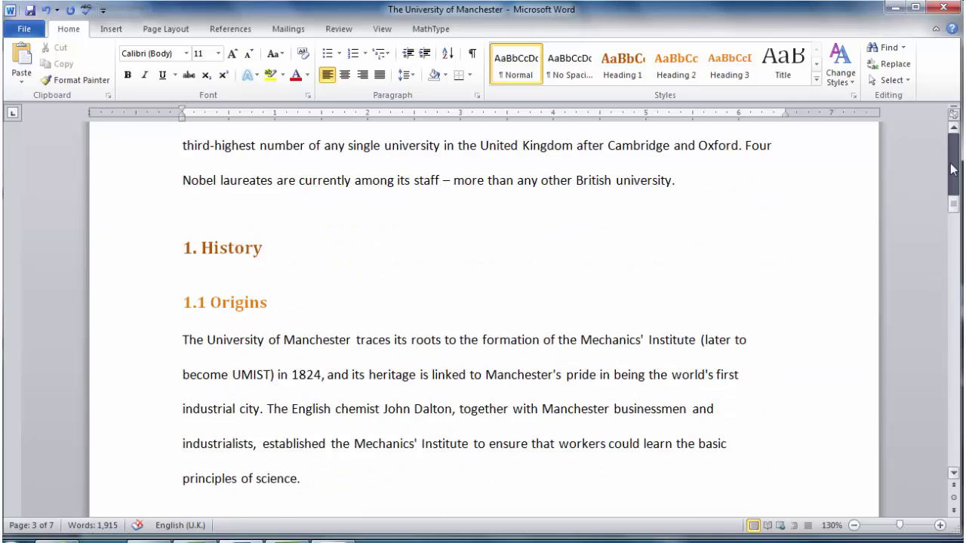
{"action": "left_click", "coordinate": [953, 169]}
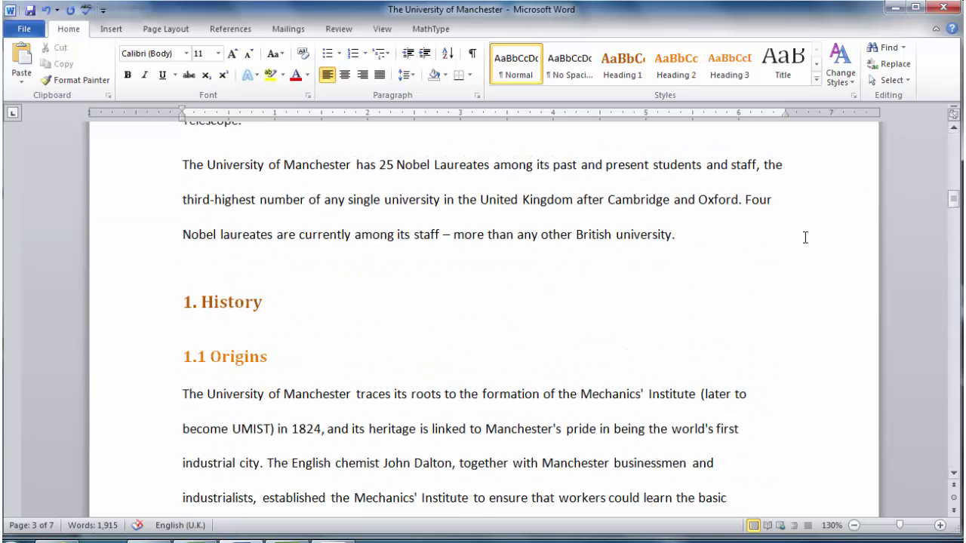
Step: Modify the Heading 2 style to use the font colour Red, Accent 2, Darker 25%, with italic on and bold off
{"action": "left_click", "coordinate": [183, 358]}
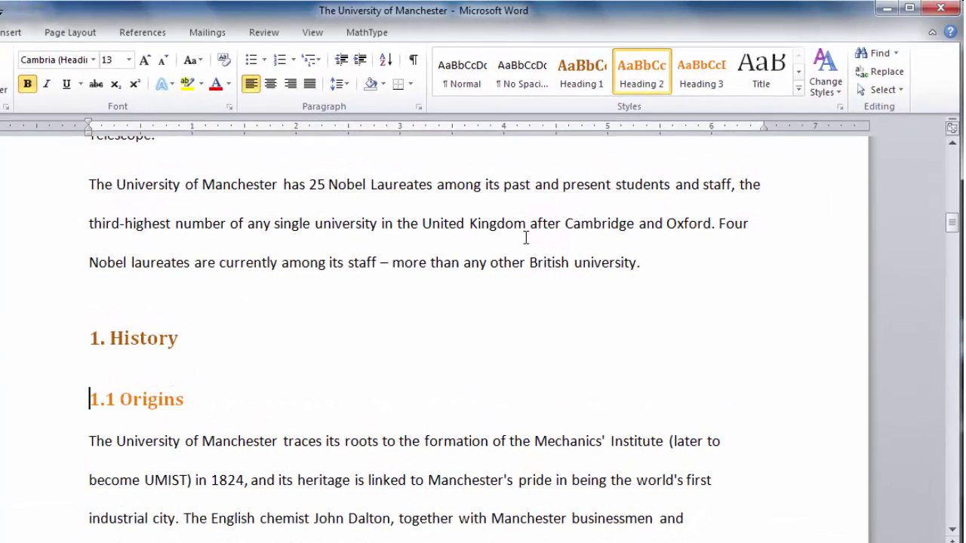
{"action": "right_click", "coordinate": [648, 84]}
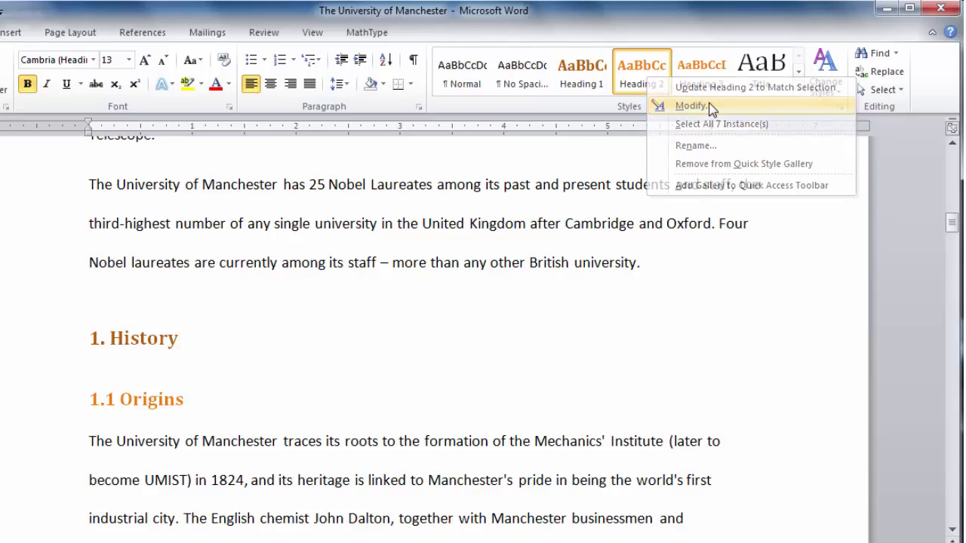
{"action": "left_click", "coordinate": [708, 106]}
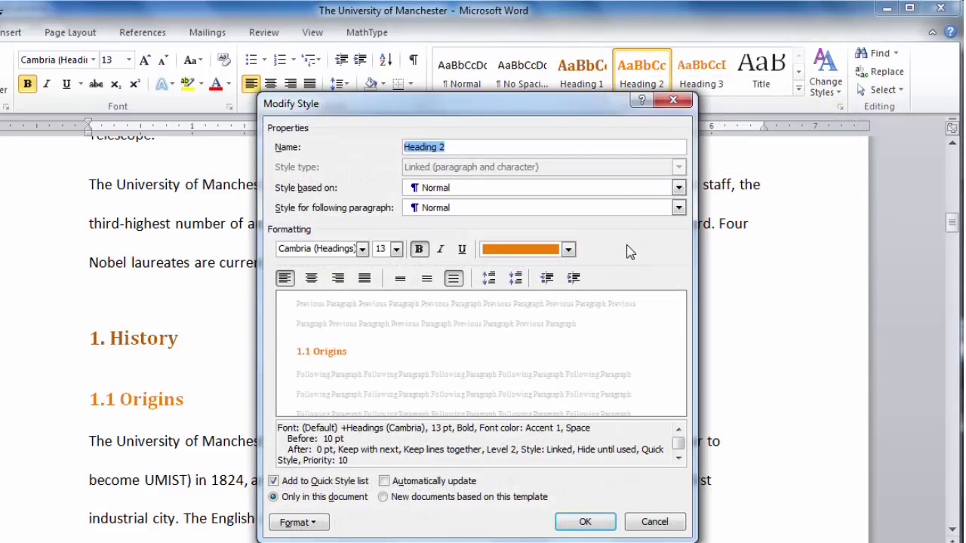
{"action": "left_click", "coordinate": [569, 250]}
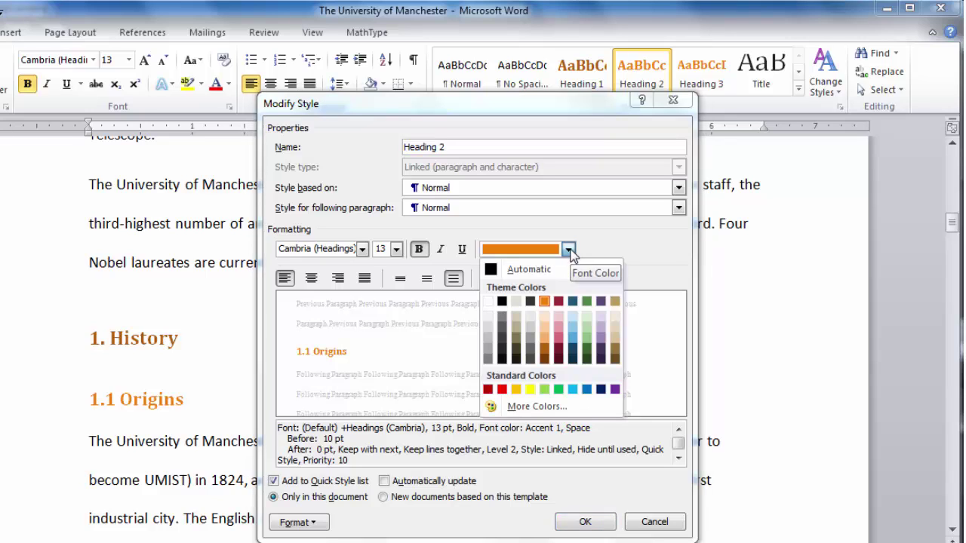
{"action": "left_click", "coordinate": [559, 351]}
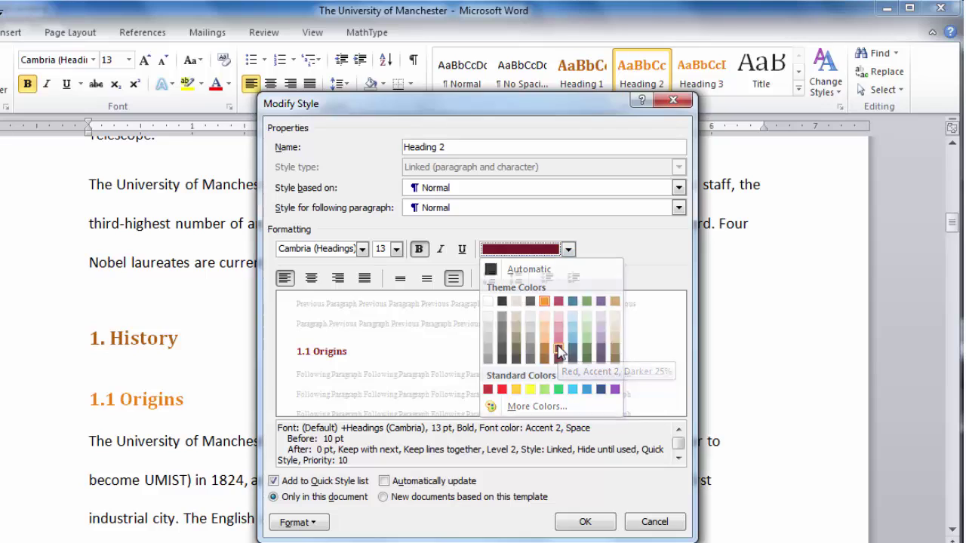
{"action": "left_click", "coordinate": [442, 250]}
{"action": "left_click", "coordinate": [419, 250]}
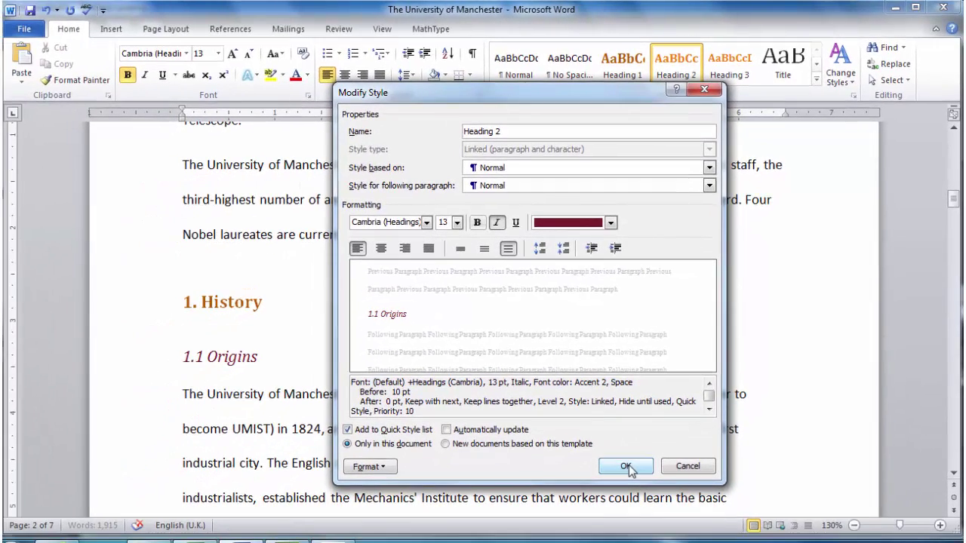
{"action": "left_click", "coordinate": [626, 467]}
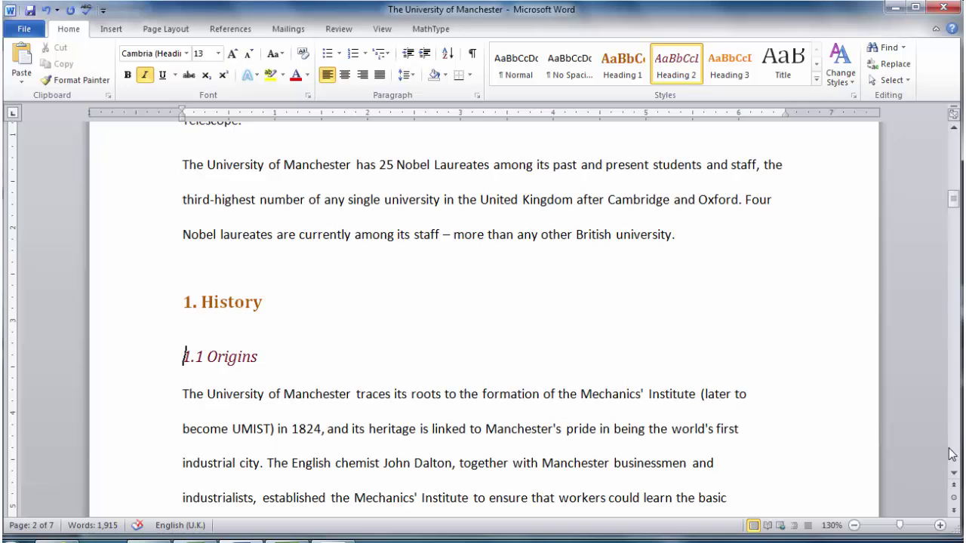
Step: Look through the document down to 2.5 Other notable buildings to examine the formatting of the Heading 2 subsection titles
{"action": "scroll", "coordinate": [950, 454], "scroll_direction": "down", "scroll_amount": 15}
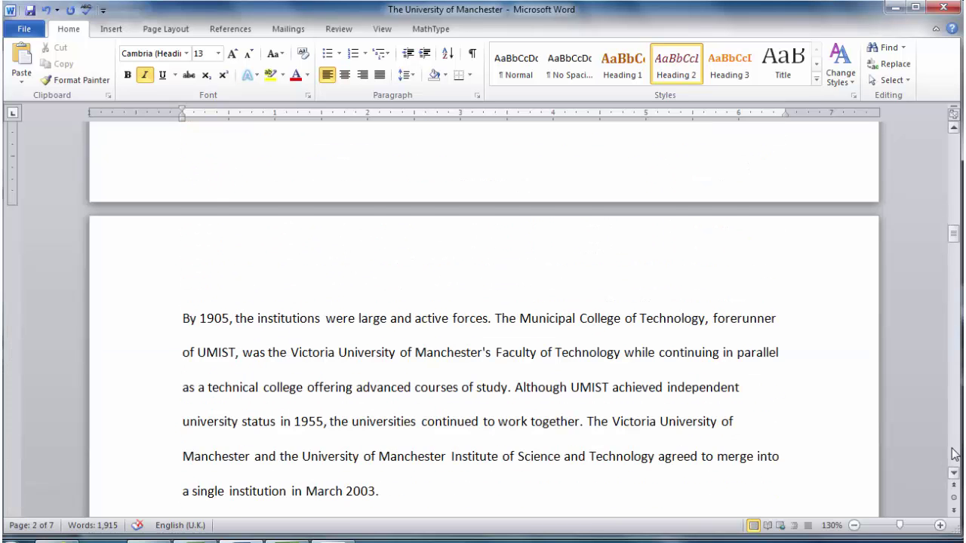
{"action": "scroll", "coordinate": [954, 453], "scroll_direction": "down", "scroll_amount": 5}
{"action": "scroll", "coordinate": [954, 454], "scroll_direction": "down", "scroll_amount": 5}
{"action": "scroll", "coordinate": [954, 454], "scroll_direction": "down", "scroll_amount": 20}
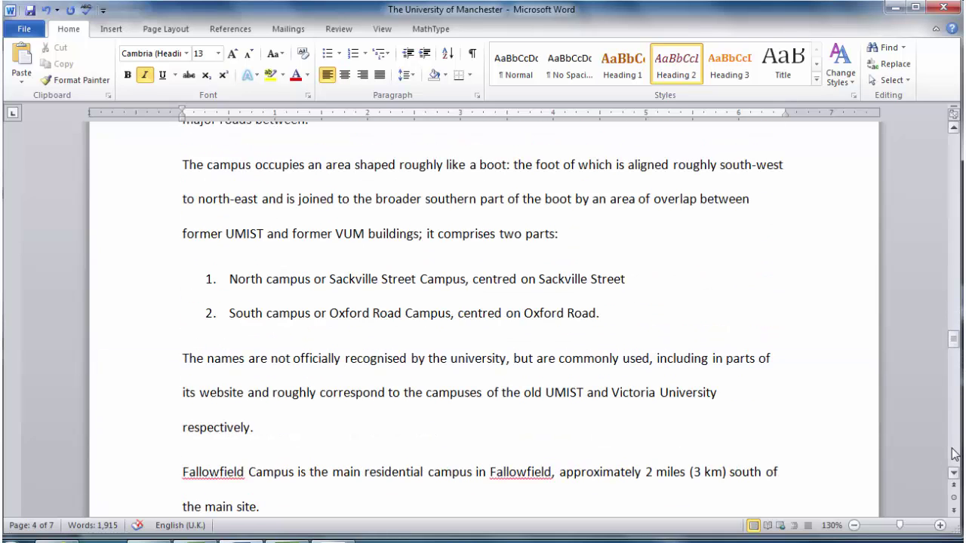
{"action": "scroll", "coordinate": [954, 454], "scroll_direction": "down", "scroll_amount": 5}
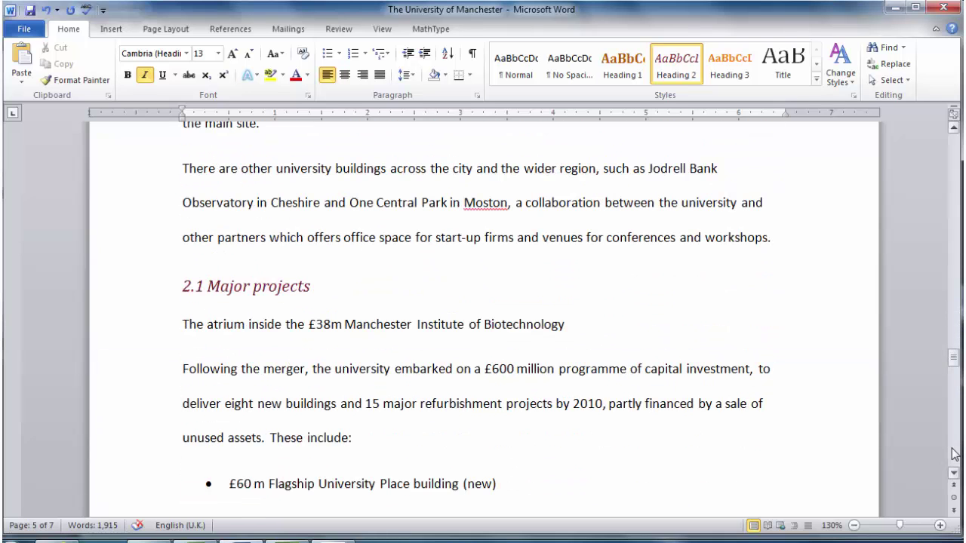
{"action": "scroll", "coordinate": [954, 454], "scroll_direction": "down", "scroll_amount": 10}
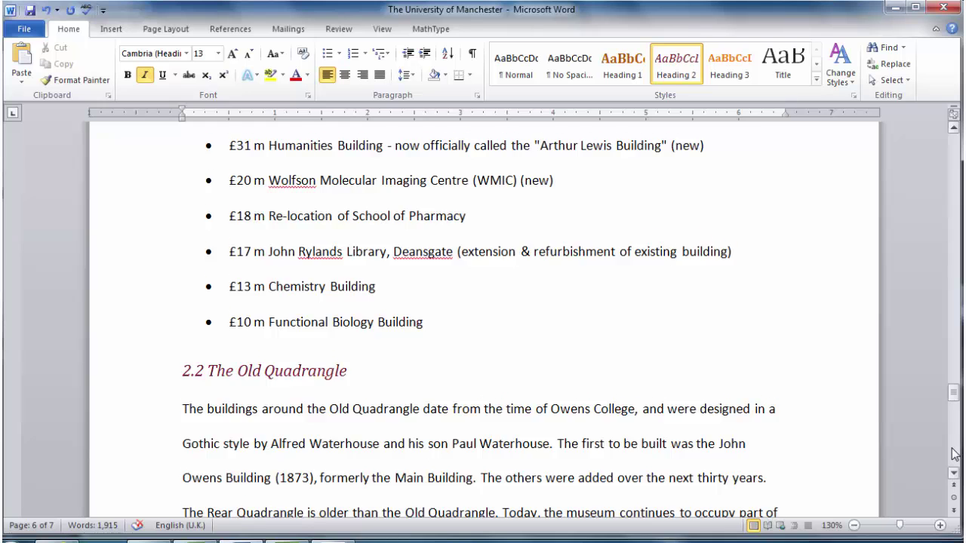
{"action": "scroll", "coordinate": [954, 453], "scroll_direction": "down", "scroll_amount": 5}
{"action": "scroll", "coordinate": [954, 454], "scroll_direction": "down", "scroll_amount": 10}
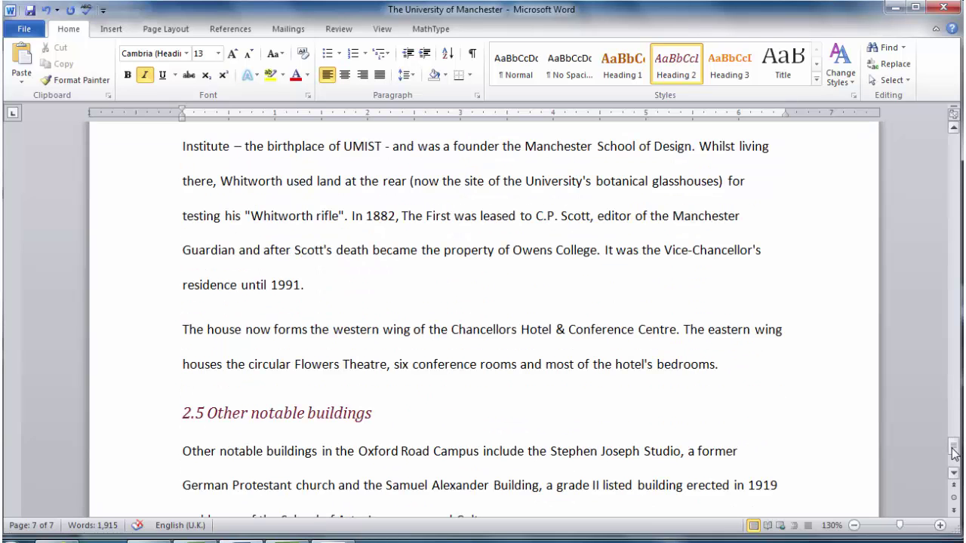
{"action": "left_click", "coordinate": [954, 471]}
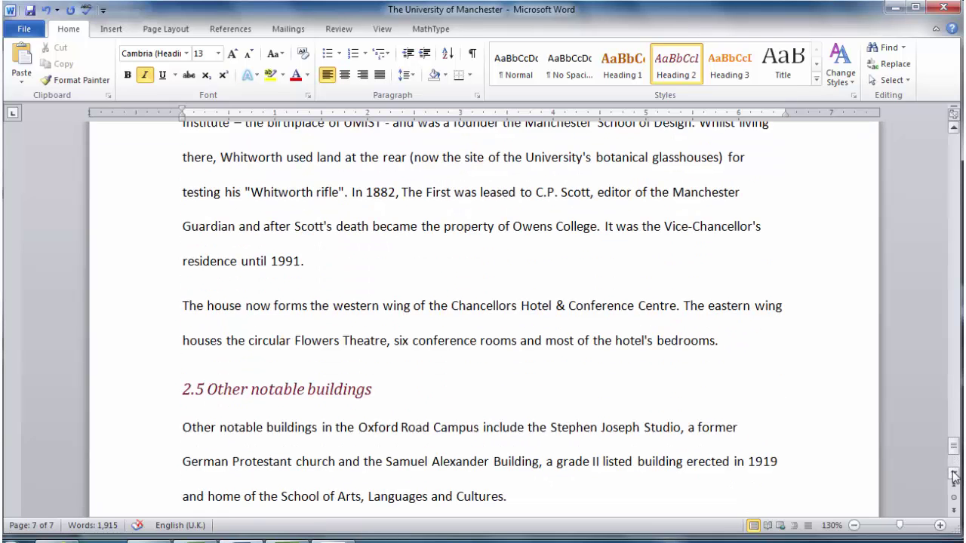
Step: Save the document's current styles as a Quick Style Set named Manchester
{"action": "left_click_drag", "start_coordinate": [954, 447], "coordinate": [959, 136]}
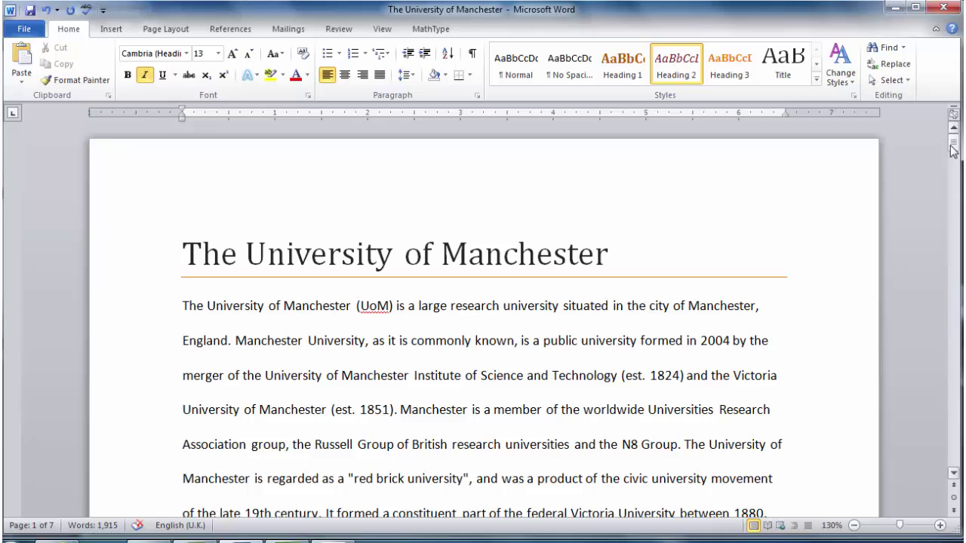
{"action": "left_click", "coordinate": [845, 83]}
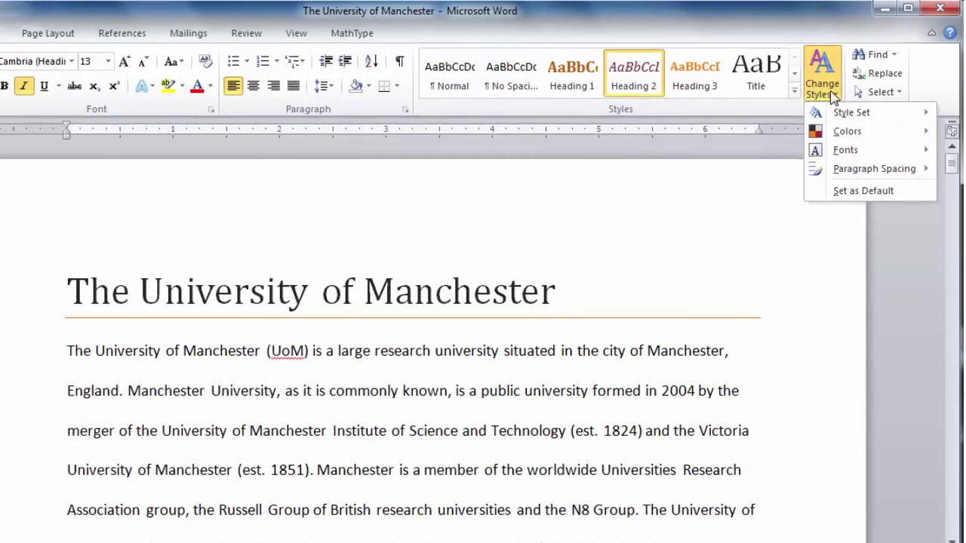
{"action": "mouse_move", "coordinate": [841, 123]}
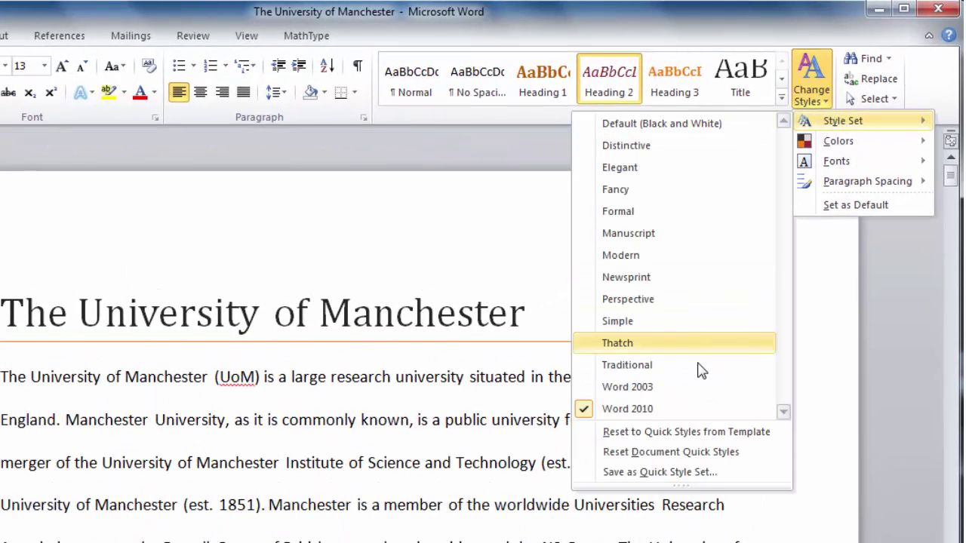
{"action": "left_click", "coordinate": [699, 474]}
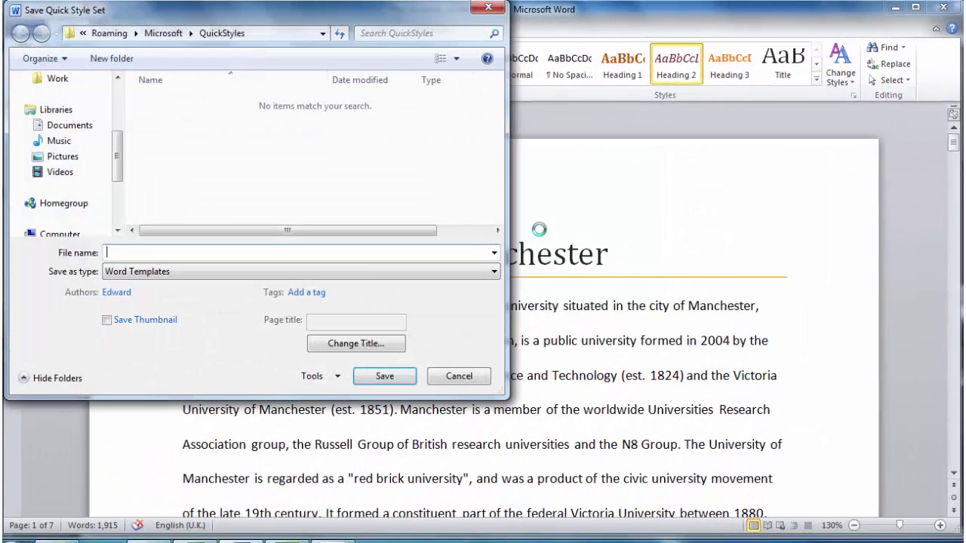
{"action": "type", "text": "Manchester"}
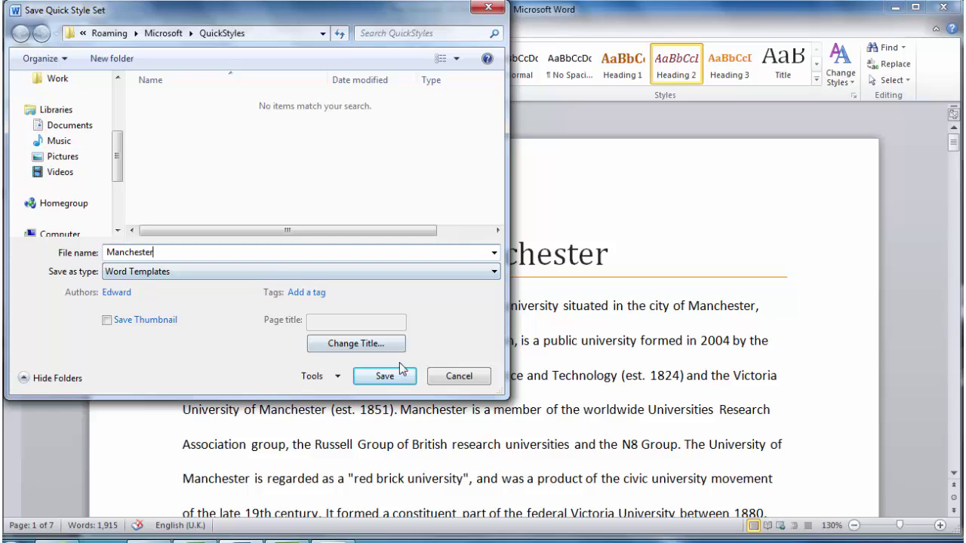
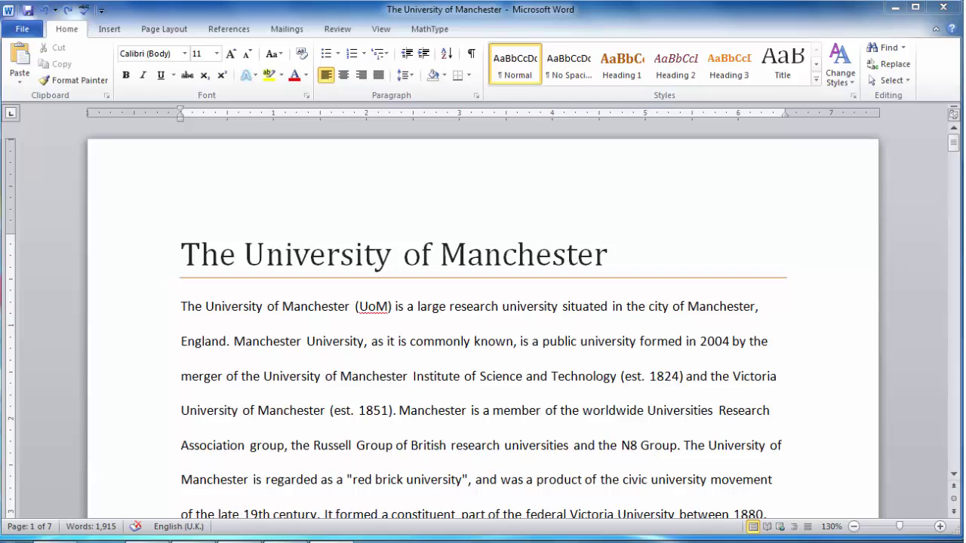
Step: Insert a page break before the title "The University of Manchester" to create a blank page ahead of it
{"action": "left_click", "coordinate": [179, 257]}
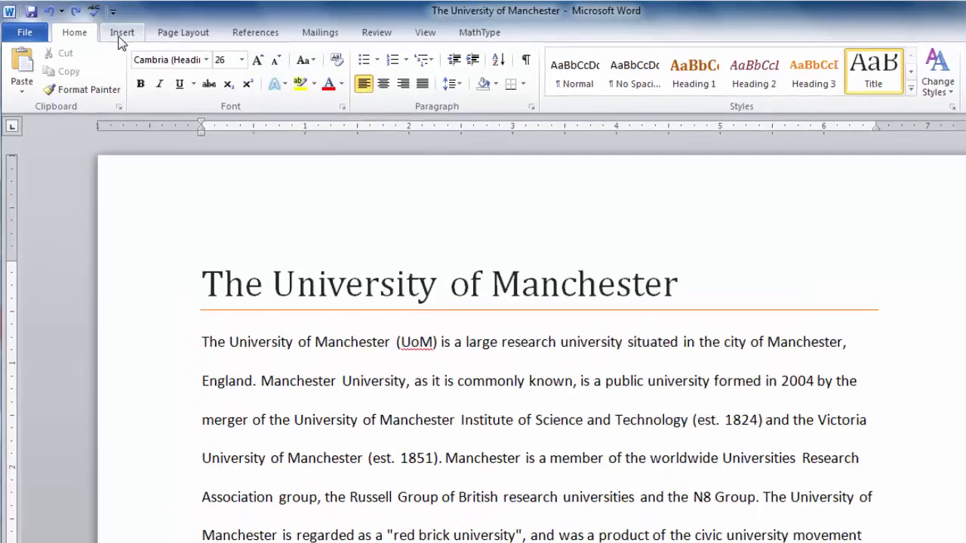
{"action": "left_click", "coordinate": [120, 35]}
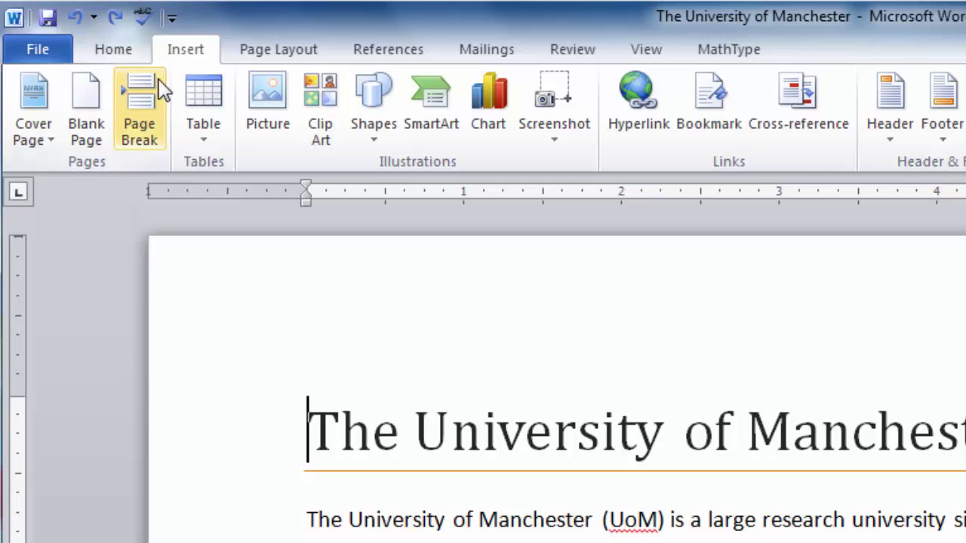
{"action": "left_click", "coordinate": [142, 136]}
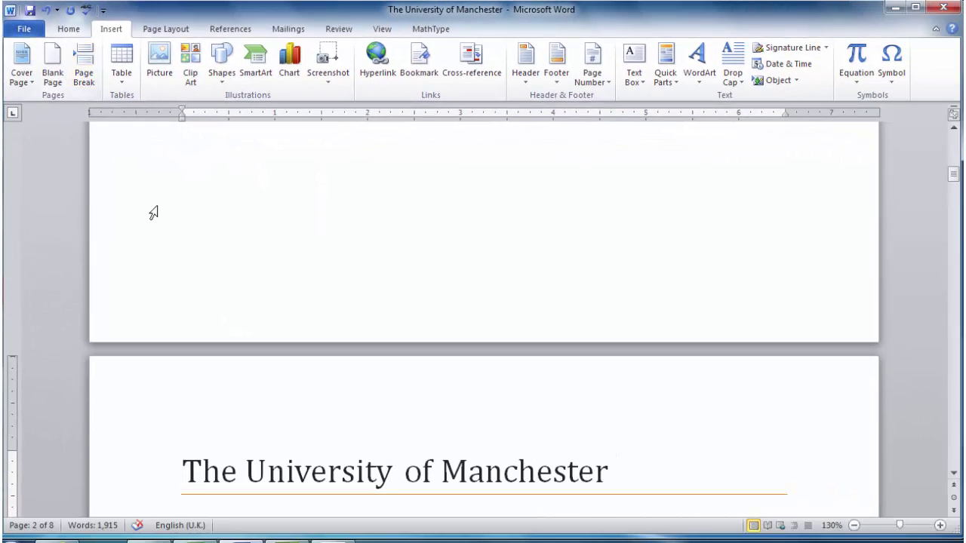
Step: Insert the built-in Automatic Table 2 table of contents on the blank first page
{"action": "left_click", "coordinate": [153, 213]}
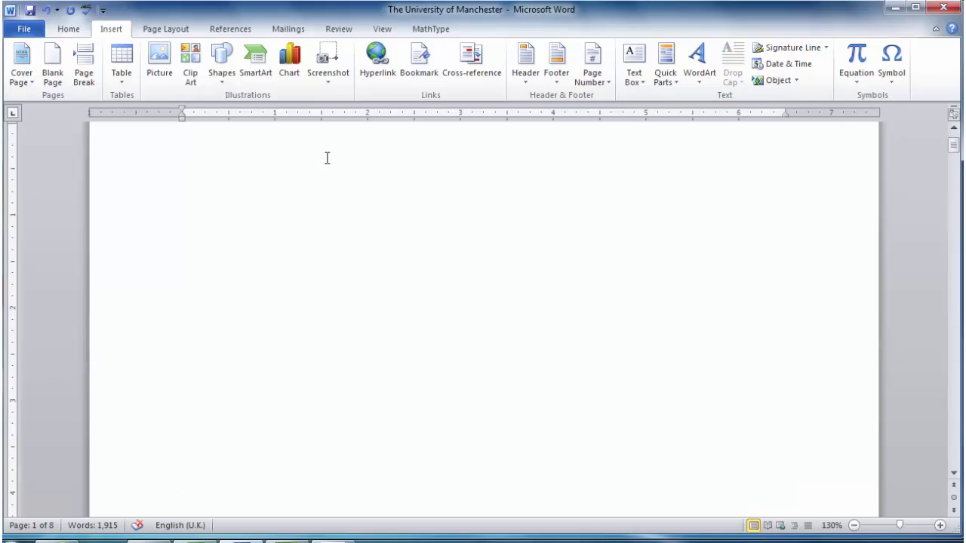
{"action": "left_click_drag", "start_coordinate": [956, 144], "coordinate": [956, 139]}
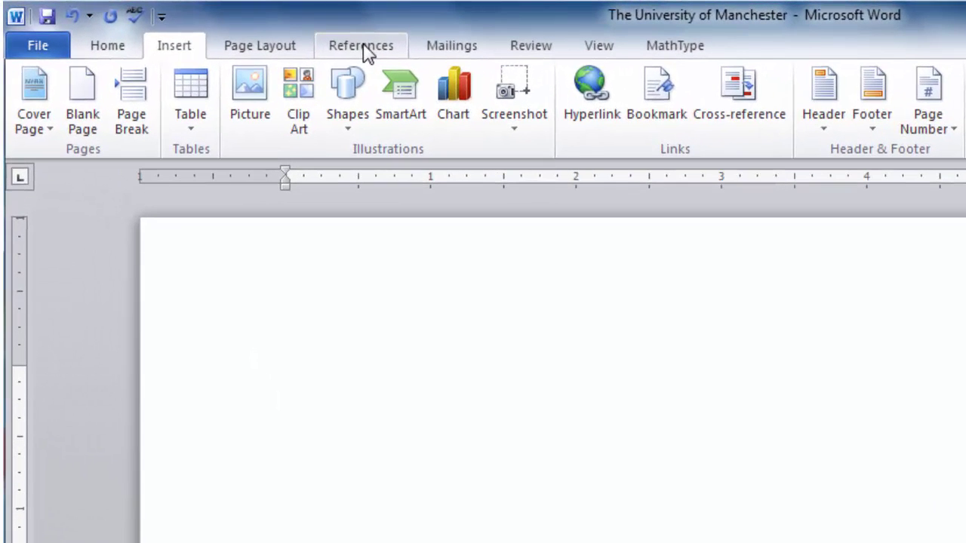
{"action": "left_click", "coordinate": [363, 47]}
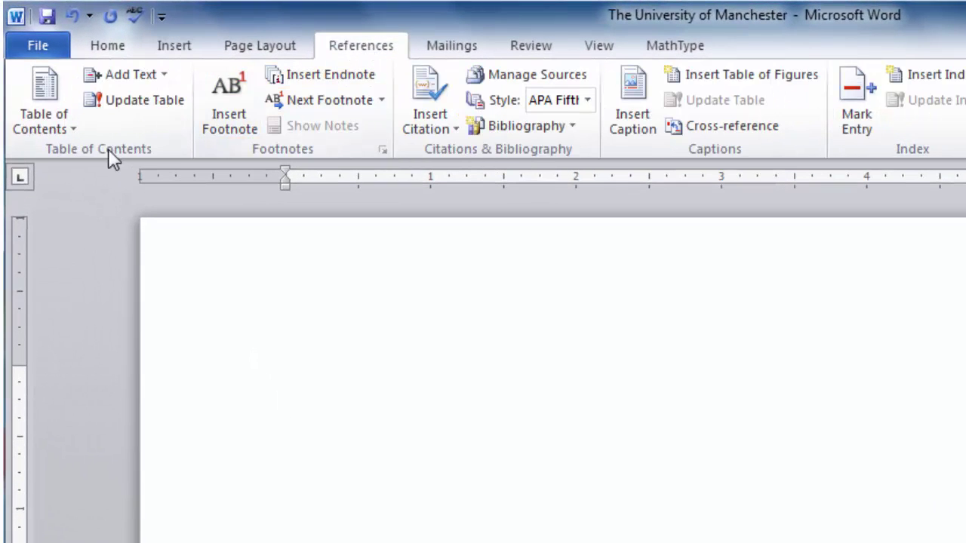
{"action": "left_click", "coordinate": [66, 136]}
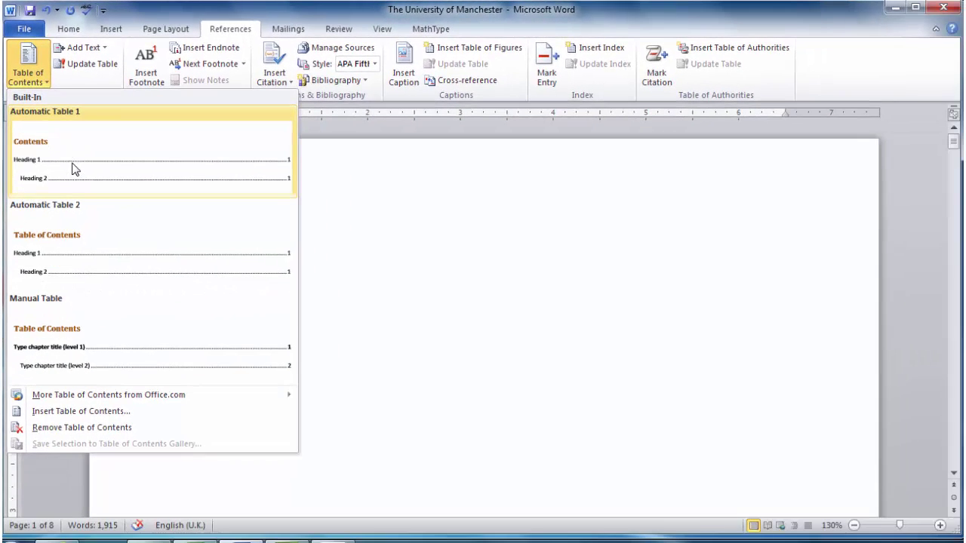
{"action": "left_click", "coordinate": [101, 246]}
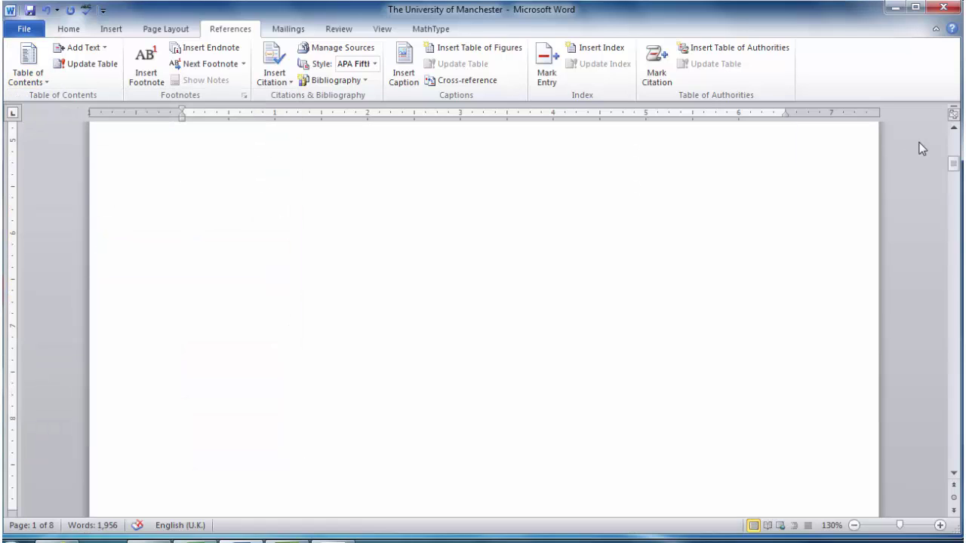
Step: Place the cursor before the Table of Contents heading and insert the built-in Tiles cover page
{"action": "left_click", "coordinate": [955, 130]}
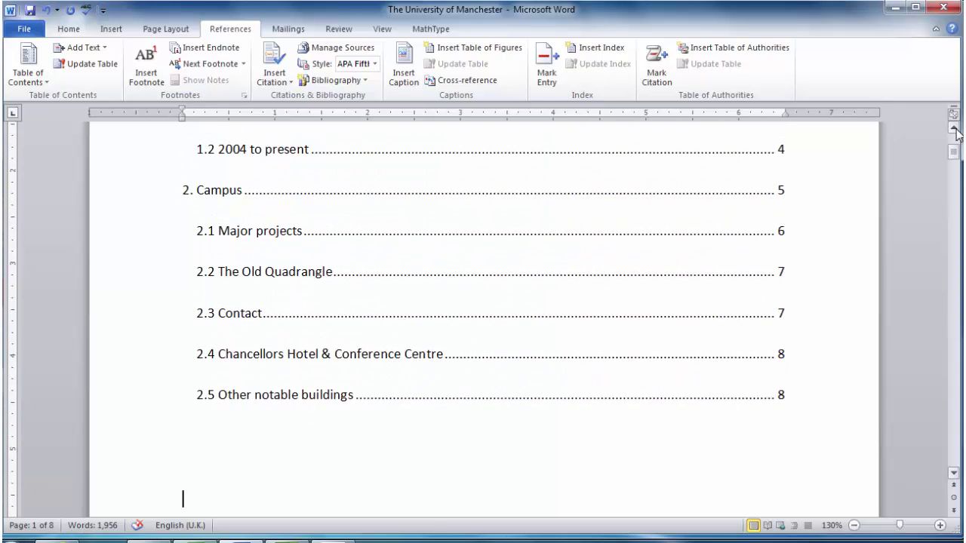
{"action": "left_click_drag", "start_coordinate": [955, 155], "coordinate": [955, 145]}
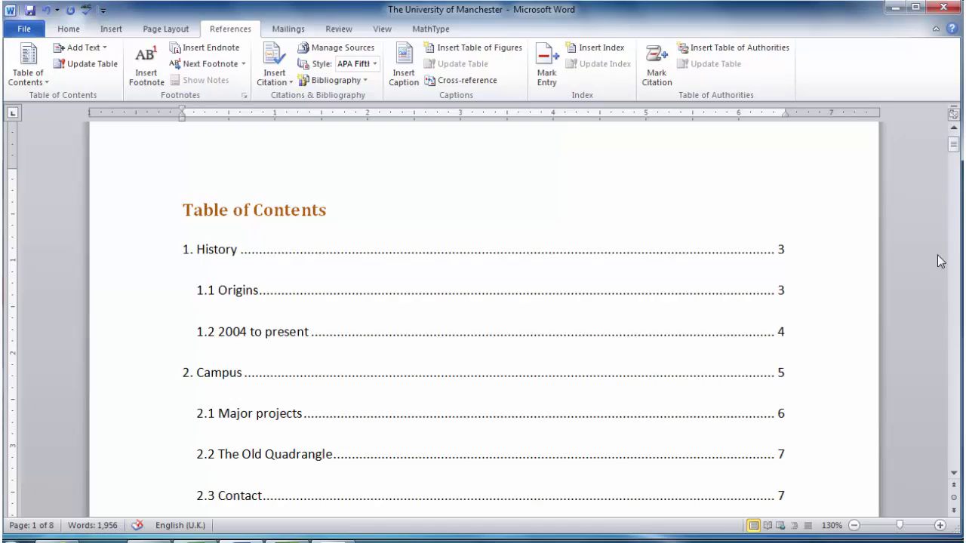
{"action": "left_click", "coordinate": [954, 132]}
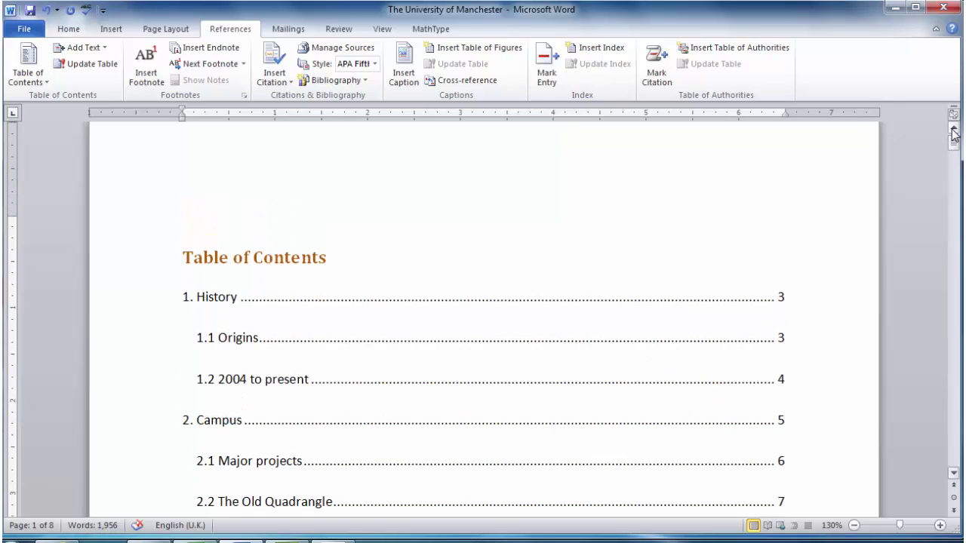
{"action": "left_click", "coordinate": [953, 131]}
{"action": "left_click", "coordinate": [185, 270]}
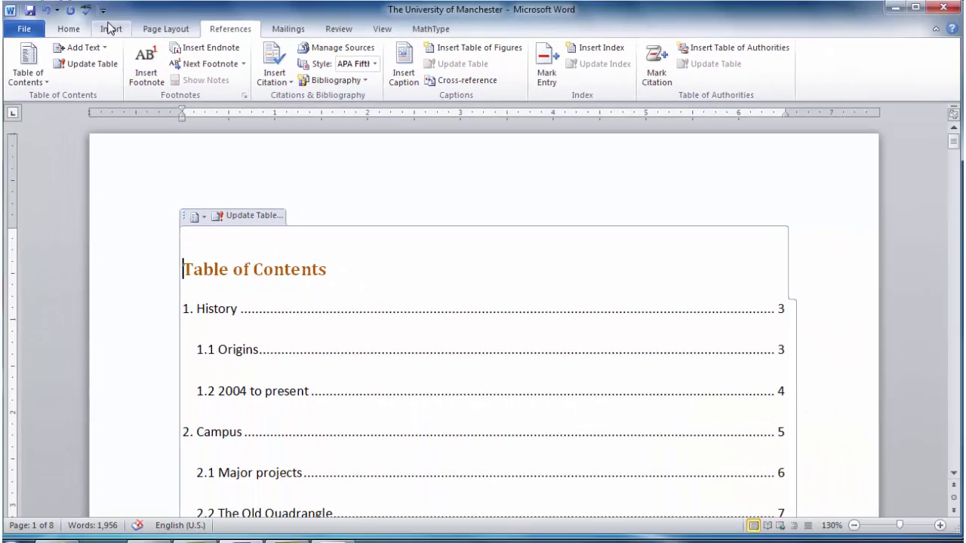
{"action": "left_click", "coordinate": [111, 30]}
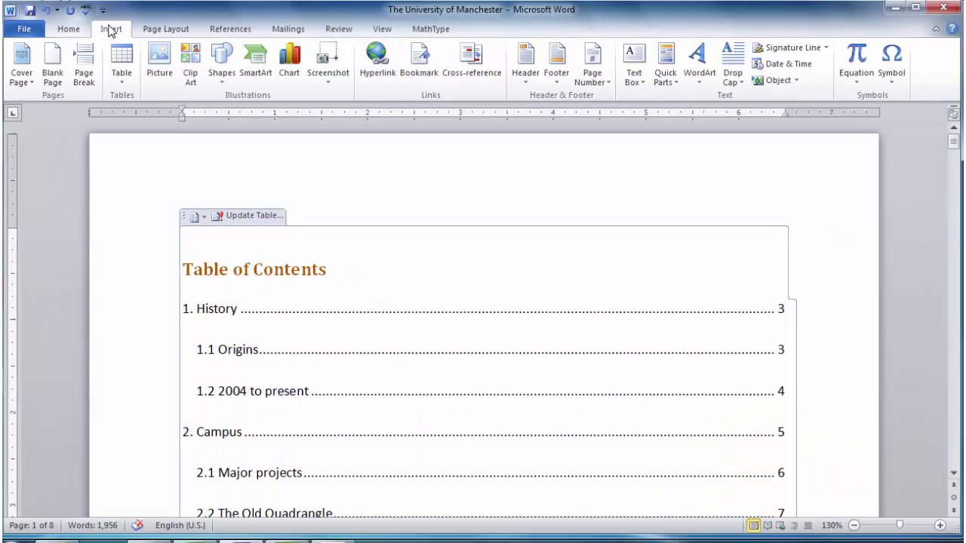
{"action": "left_click", "coordinate": [22, 83]}
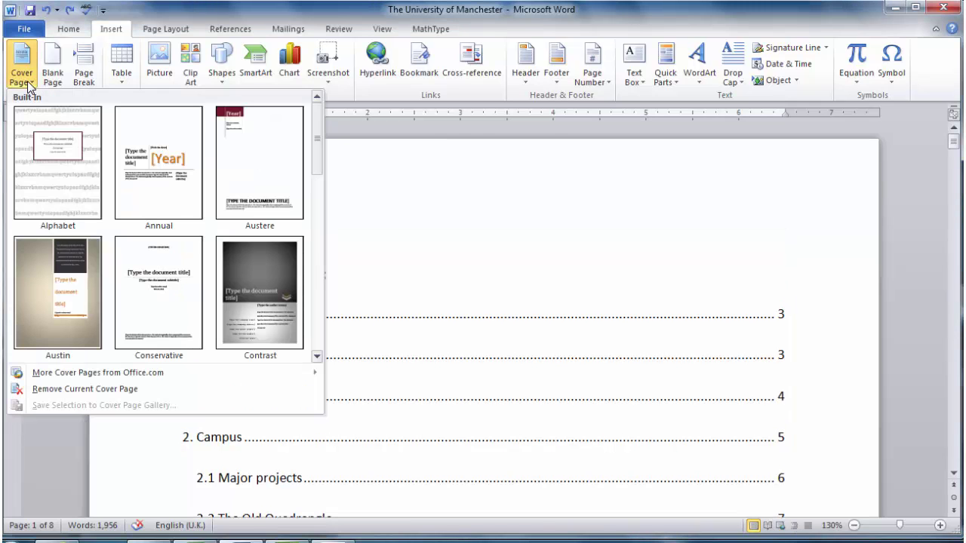
{"action": "left_click", "coordinate": [317, 356]}
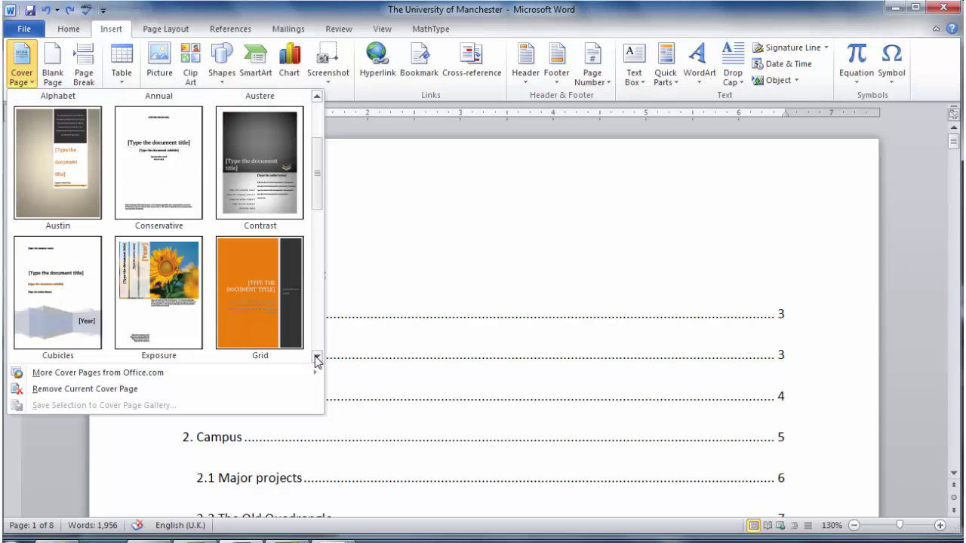
{"action": "left_click", "coordinate": [317, 357]}
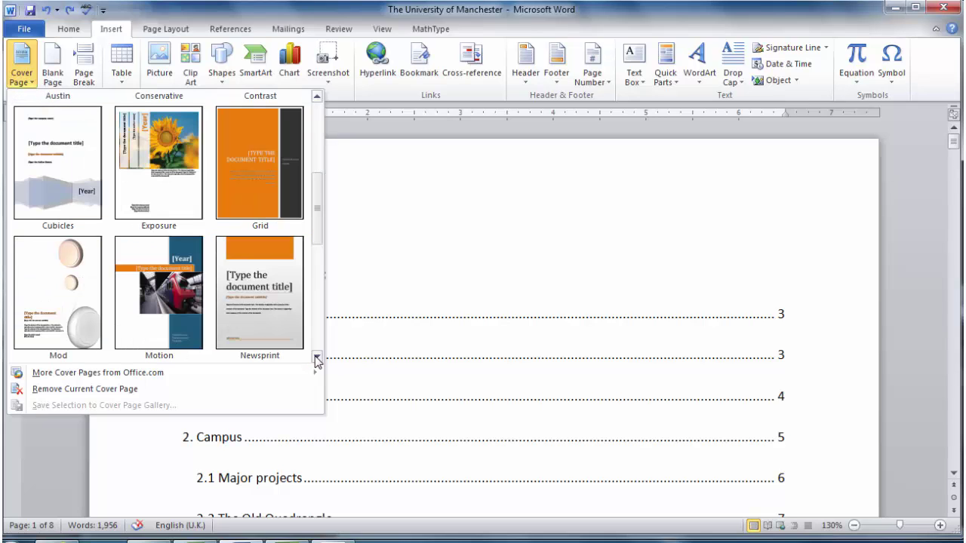
{"action": "left_click", "coordinate": [317, 358]}
{"action": "left_click", "coordinate": [317, 358]}
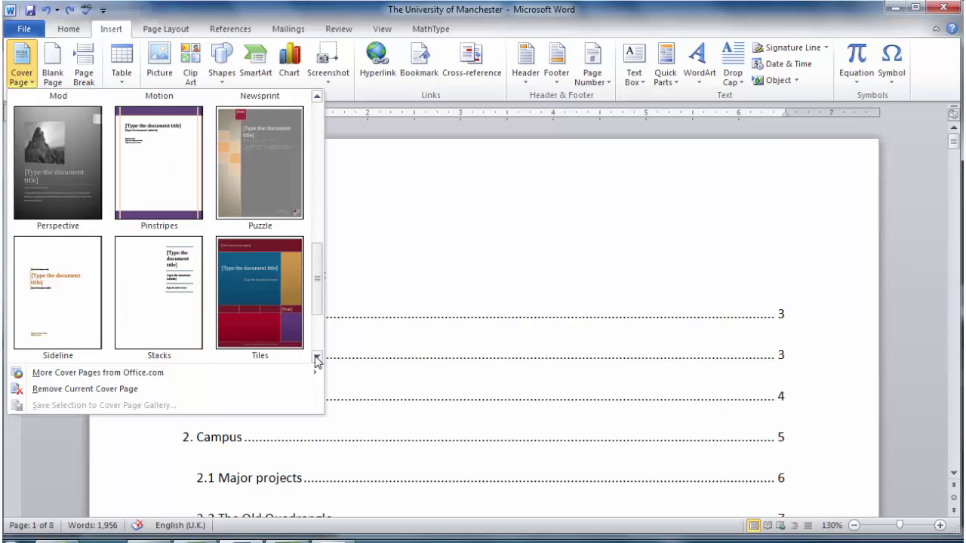
{"action": "left_click", "coordinate": [262, 291]}
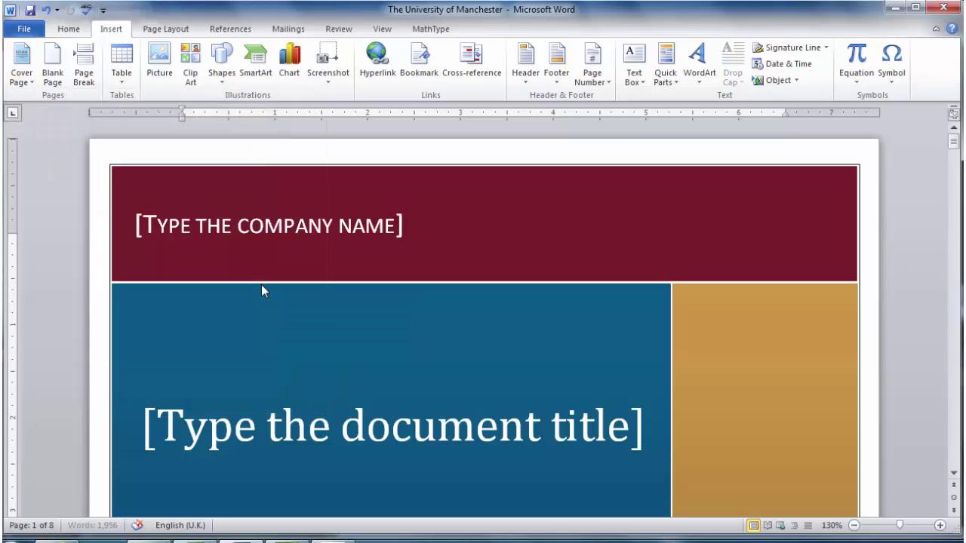